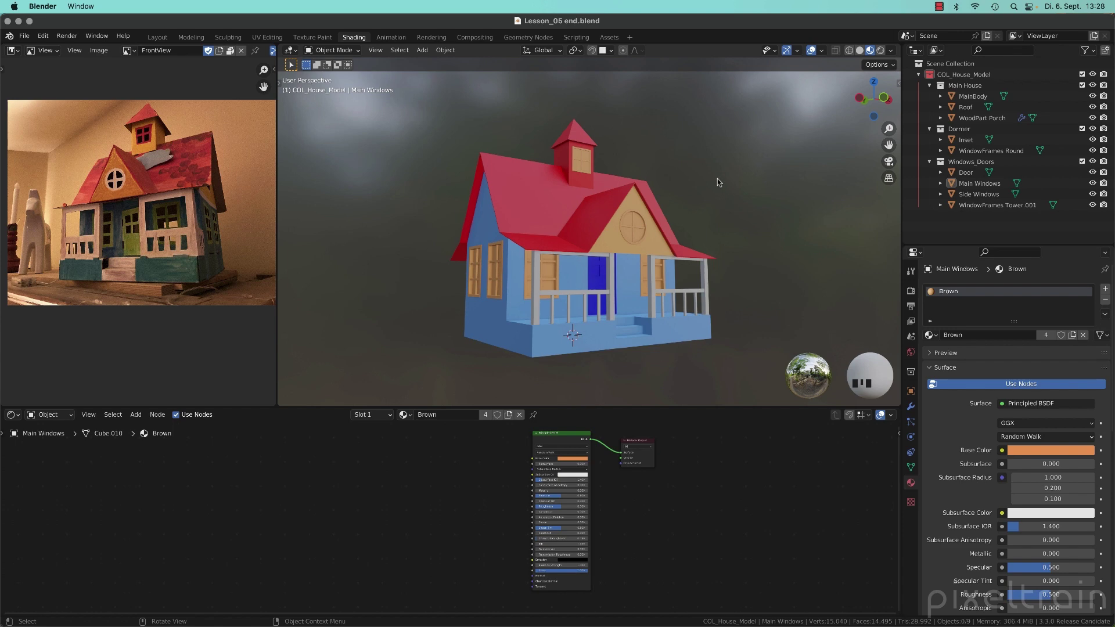
- Orbit around the house and pan up to bring the roof tower's small window close
middle_drag(592, 289, 568, 264)
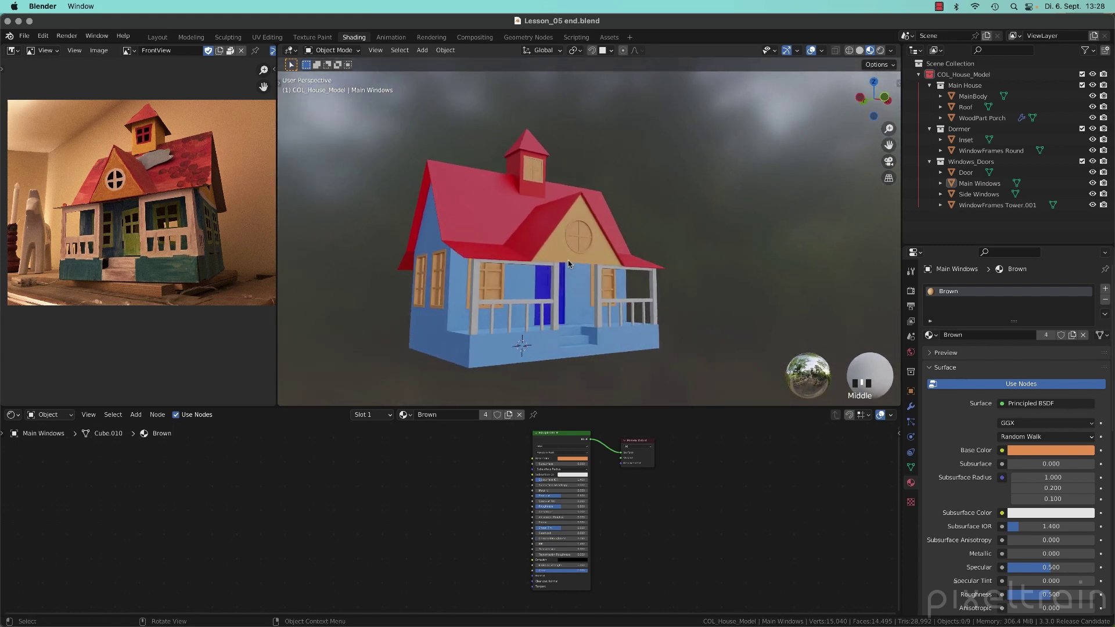
middle_drag(492, 279, 495, 290)
middle_drag(630, 261, 616, 237)
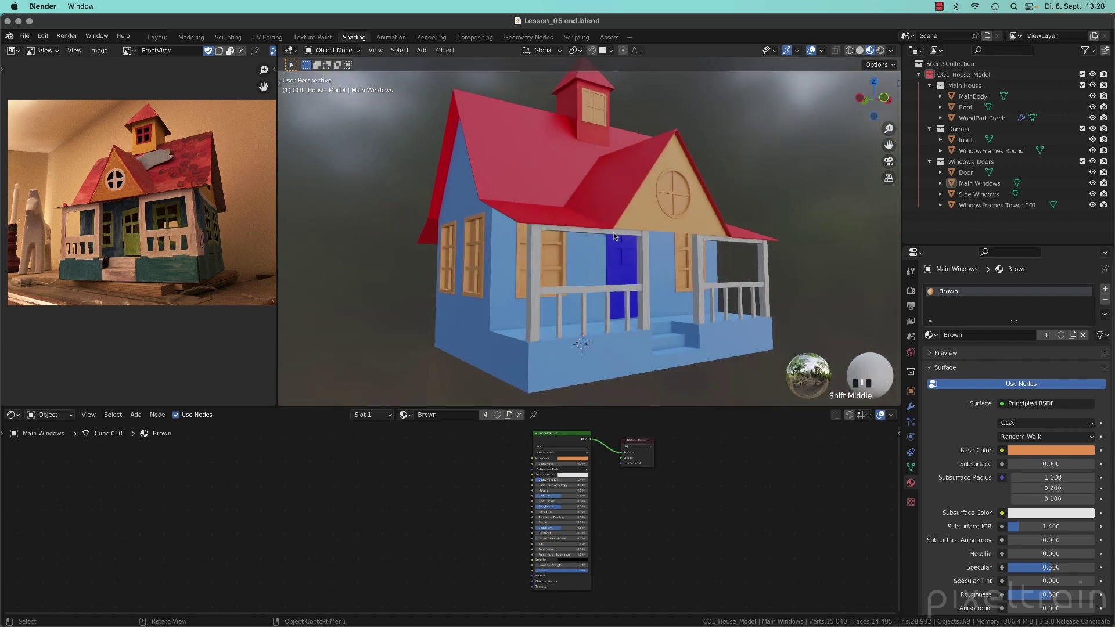
shift+middle_drag(581, 198, 561, 212)
- Select the tower window frames and isolate them in Local View to inspect them
click(555, 200)
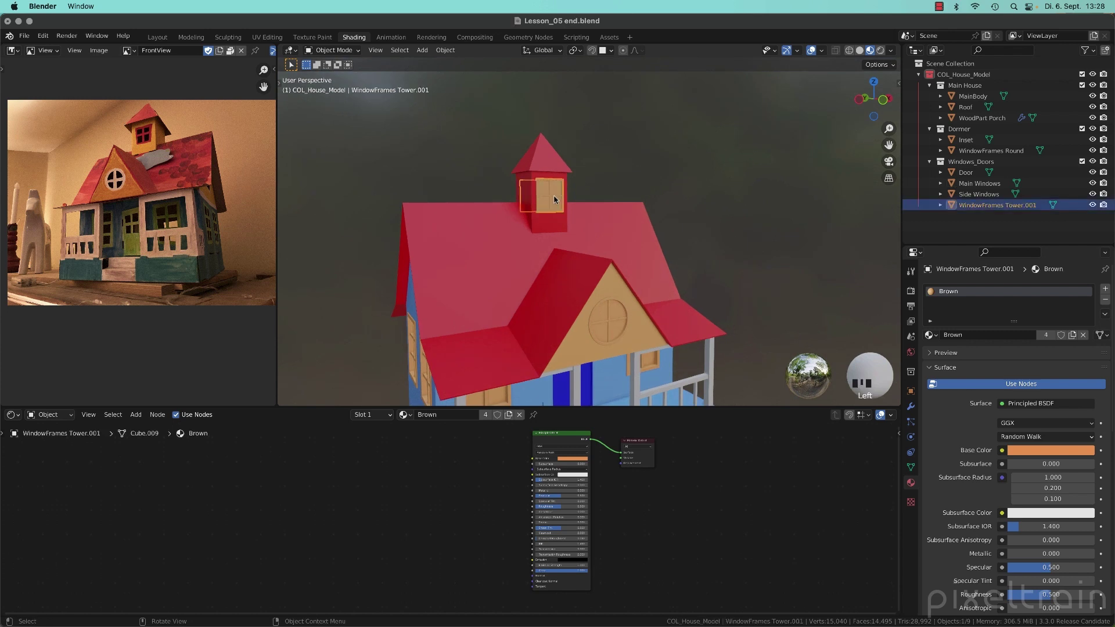
key(Home)
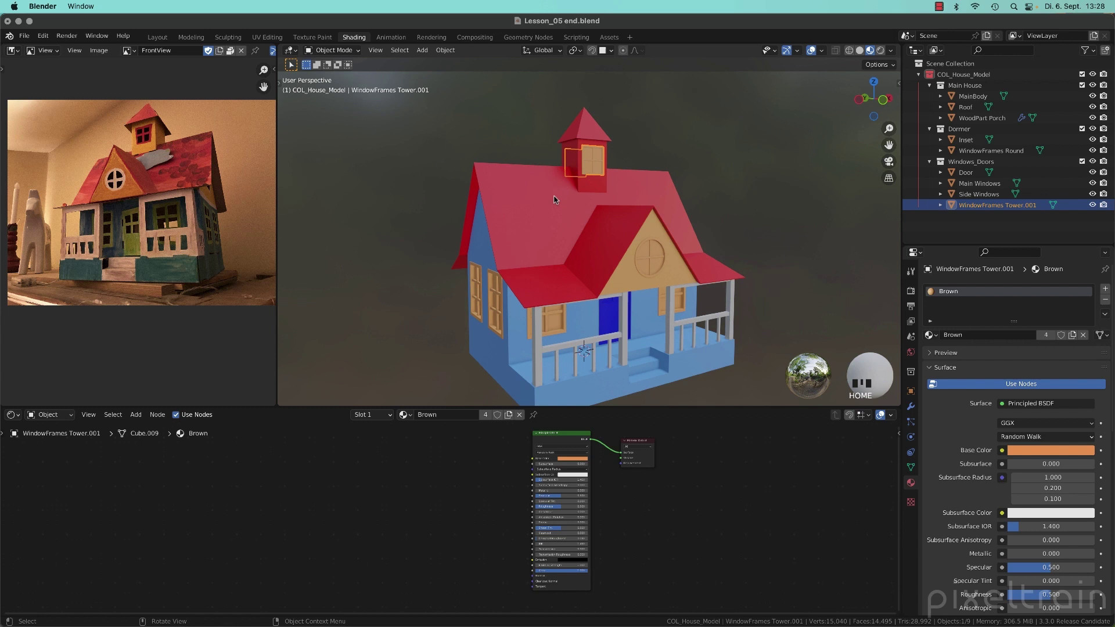
key(KP_Divide)
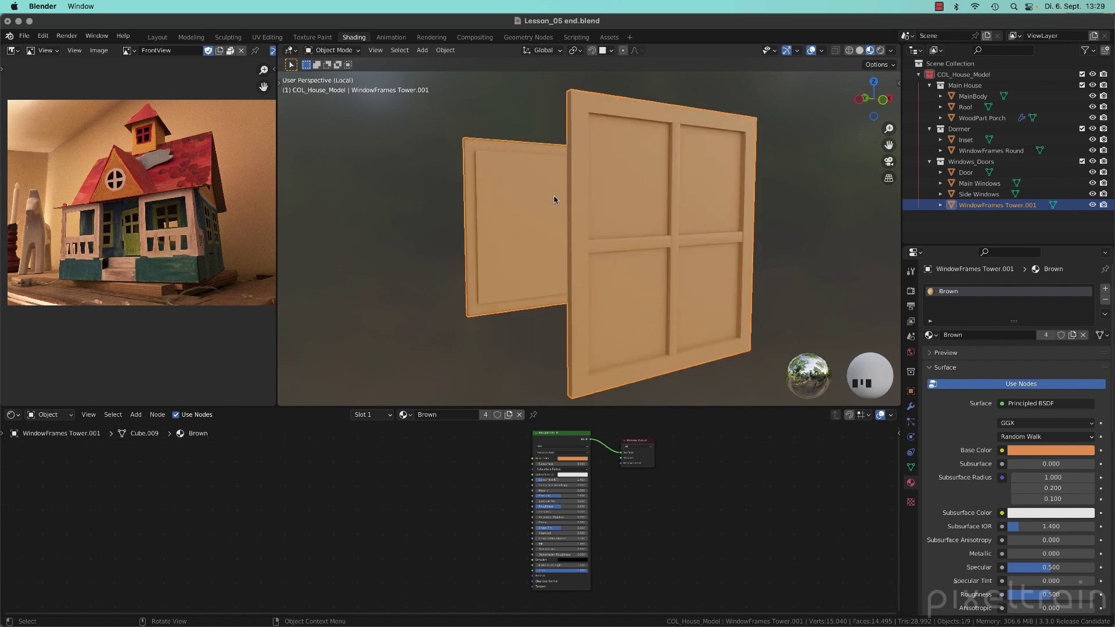
middle_drag(645, 239, 572, 235)
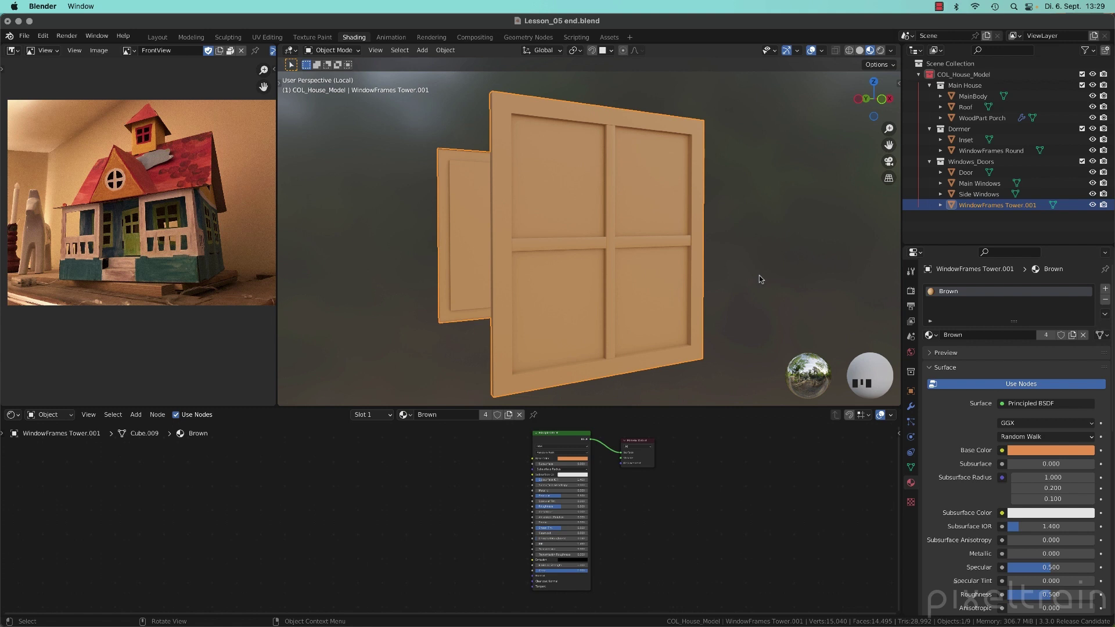
- Add a second material slot holding a new material named Window with light-blue base colour
click(1105, 289)
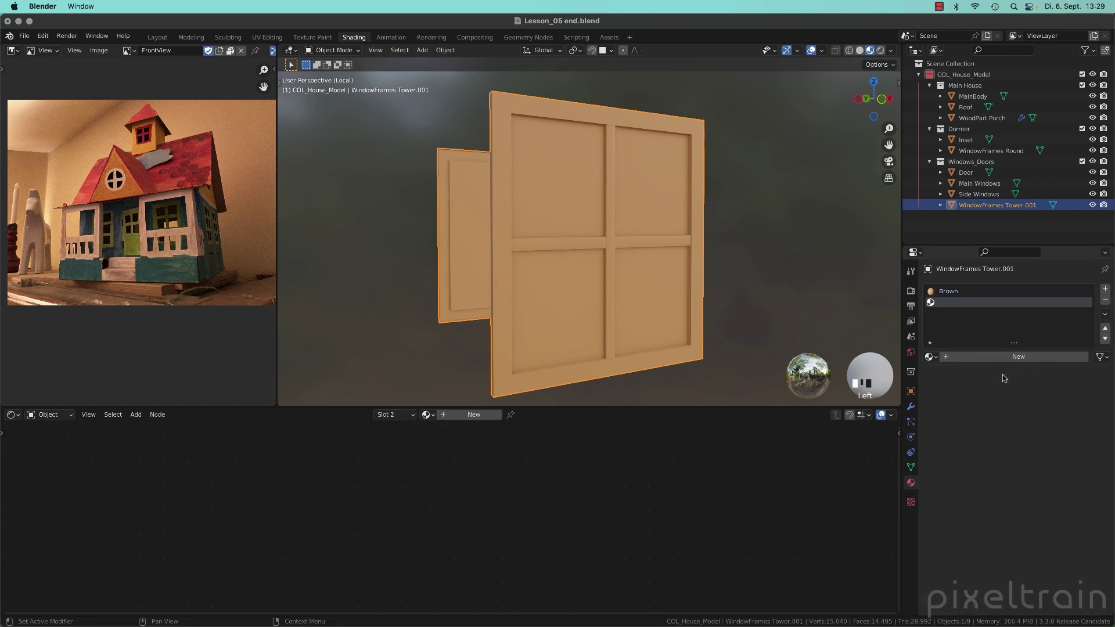
click(1068, 357)
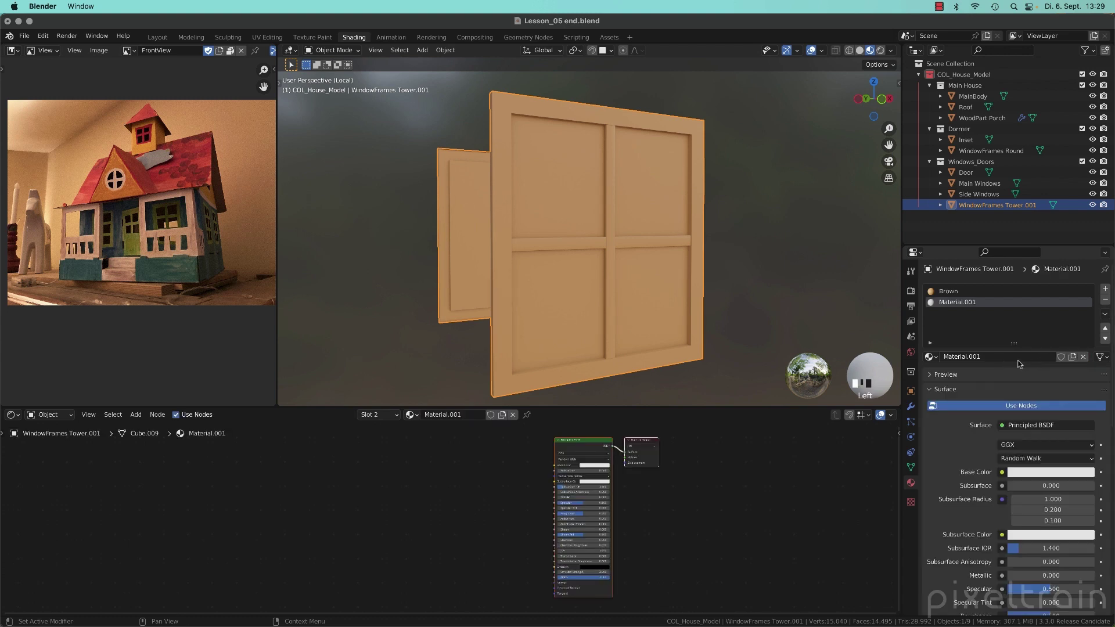
double_click(1039, 357)
text(Window)
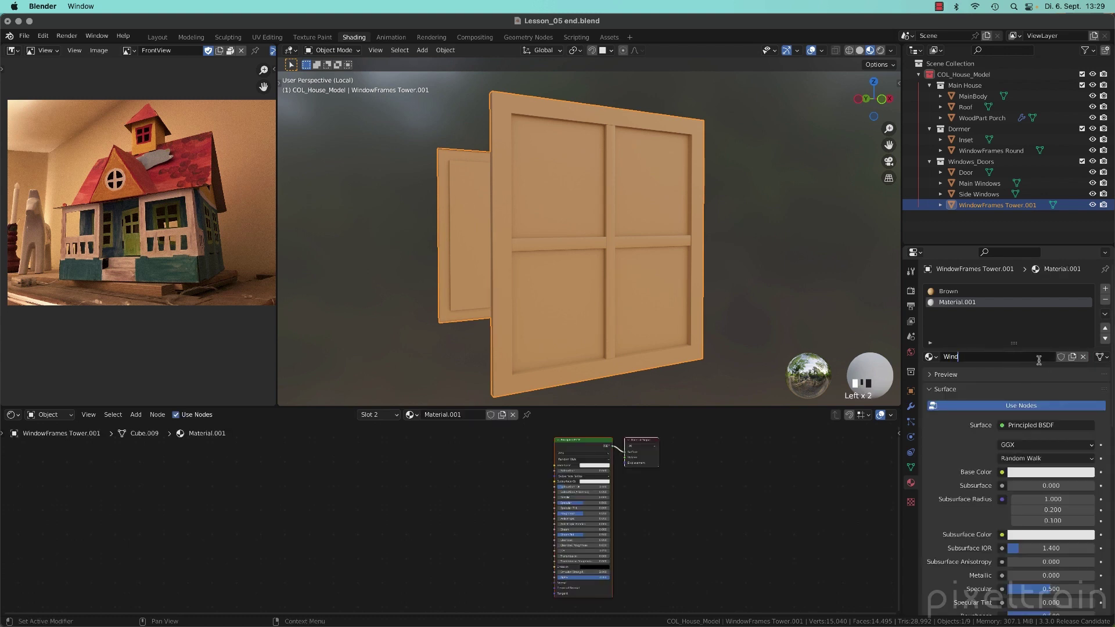
key(Return)
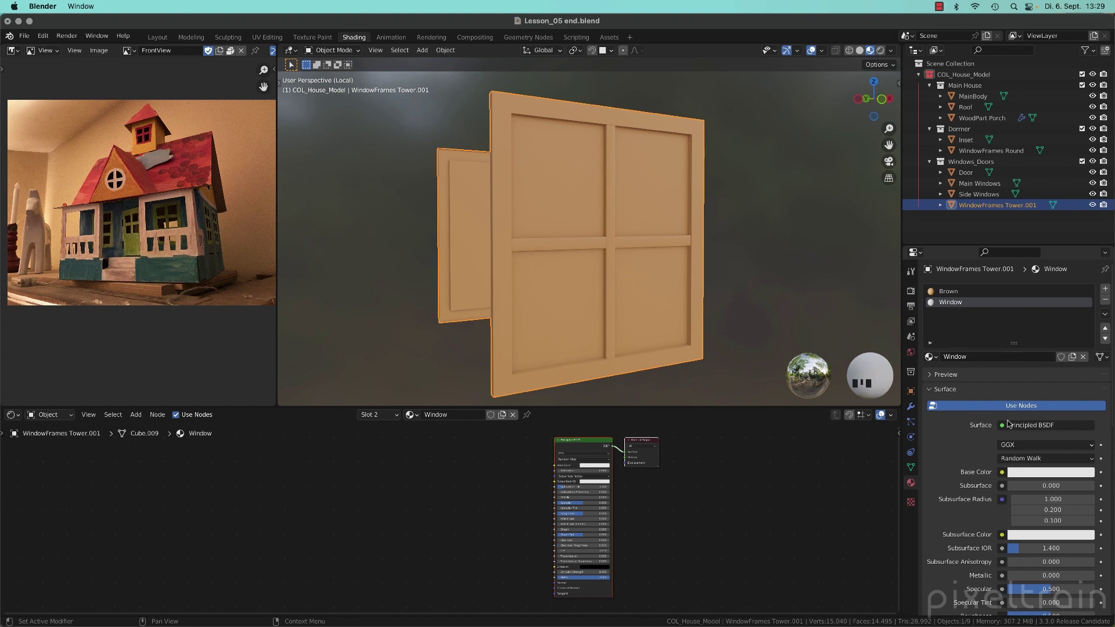
click(1057, 473)
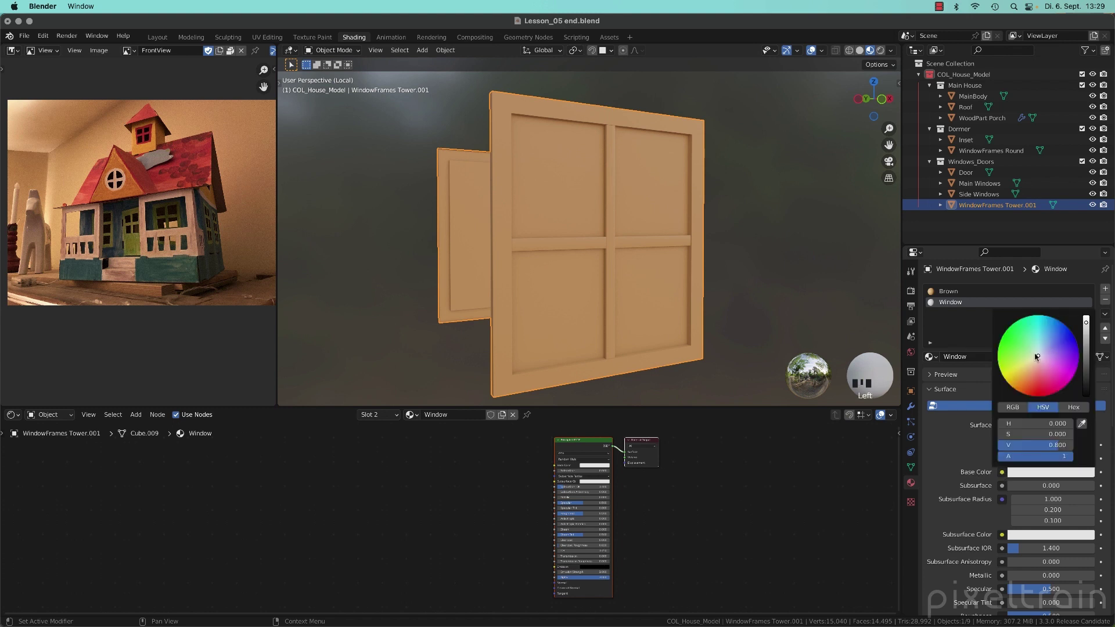
drag(1039, 358, 1043, 346)
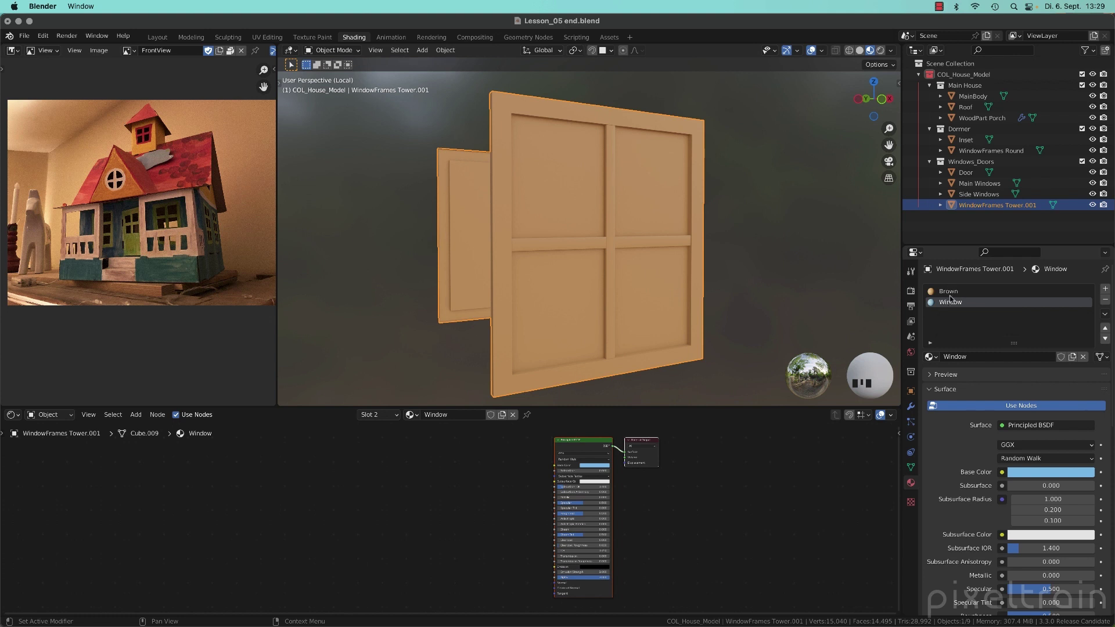
click(933, 293)
click(932, 302)
click(949, 293)
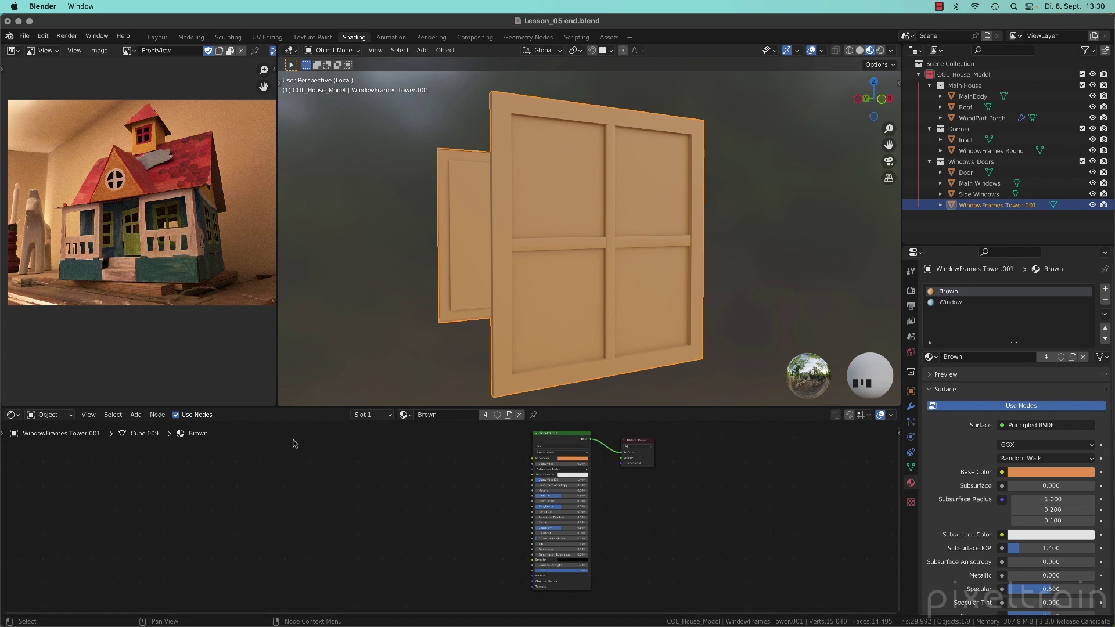
click(388, 415)
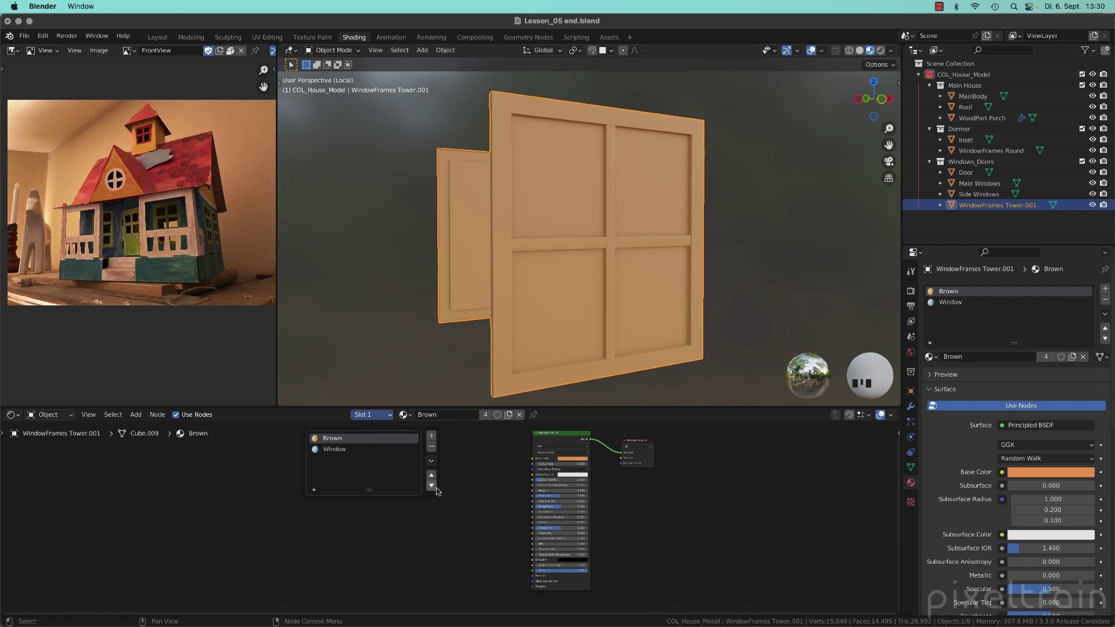
click(332, 450)
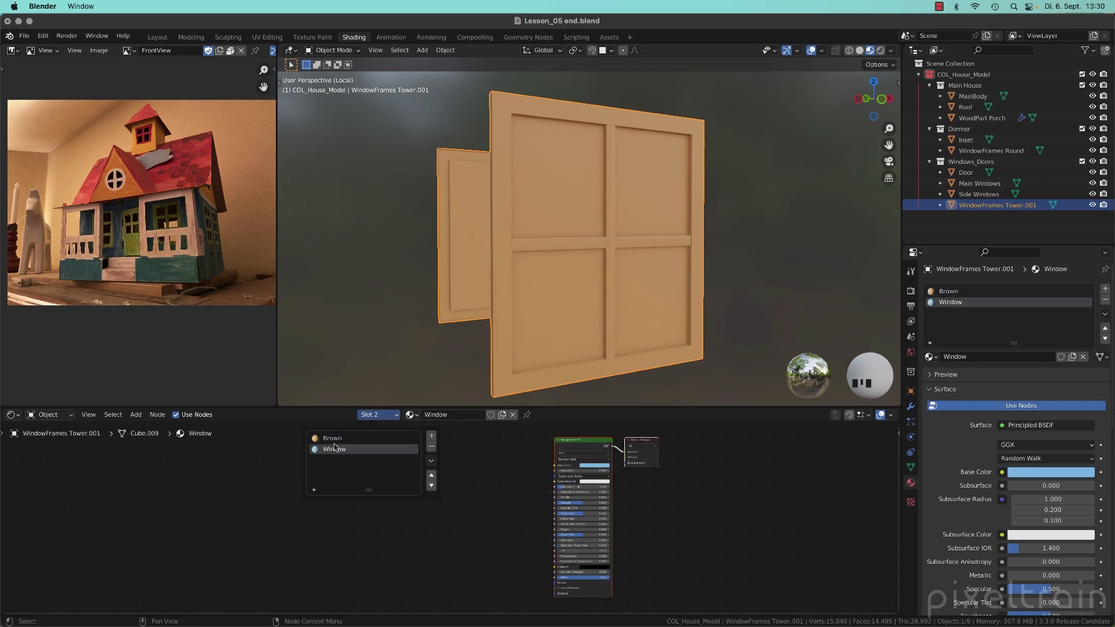
click(336, 440)
click(337, 446)
click(336, 440)
click(335, 448)
click(336, 440)
click(335, 448)
click(337, 440)
click(335, 448)
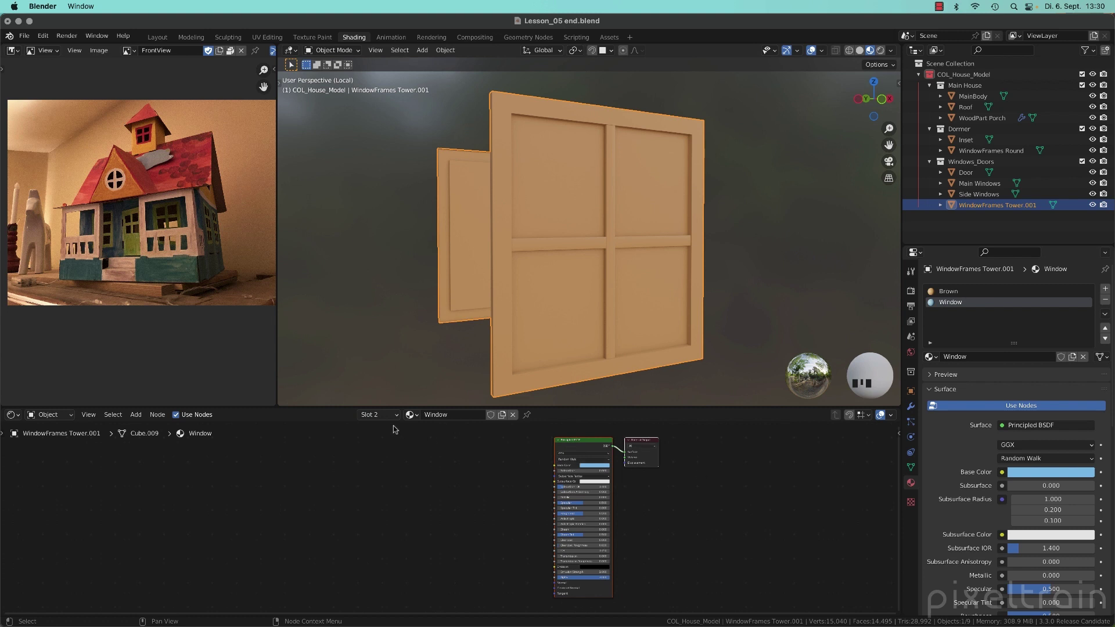
click(393, 416)
click(340, 439)
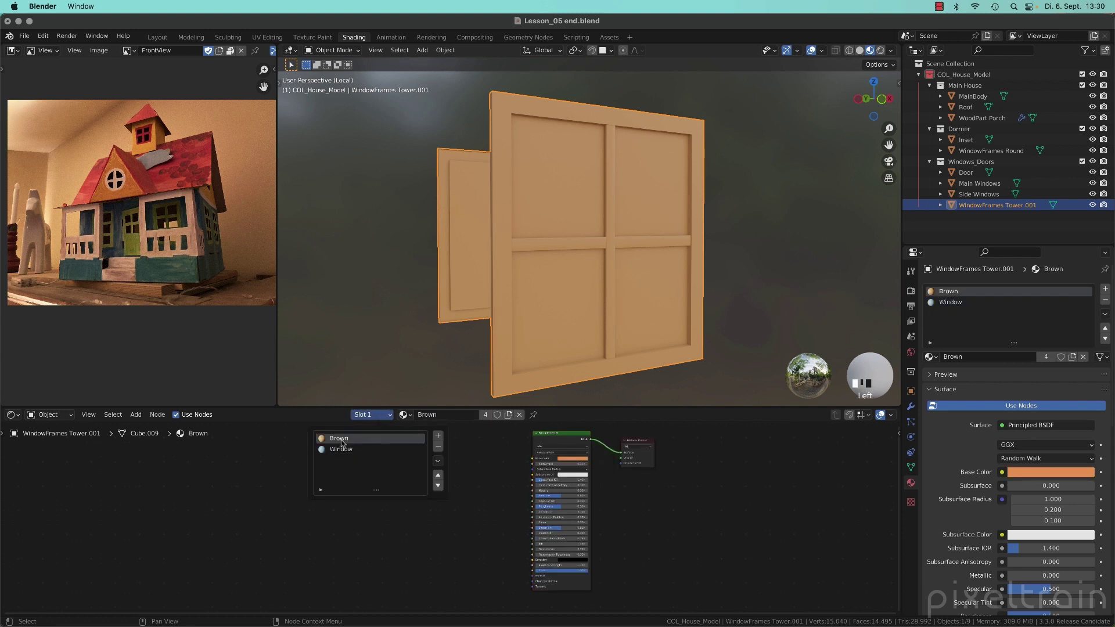
click(340, 450)
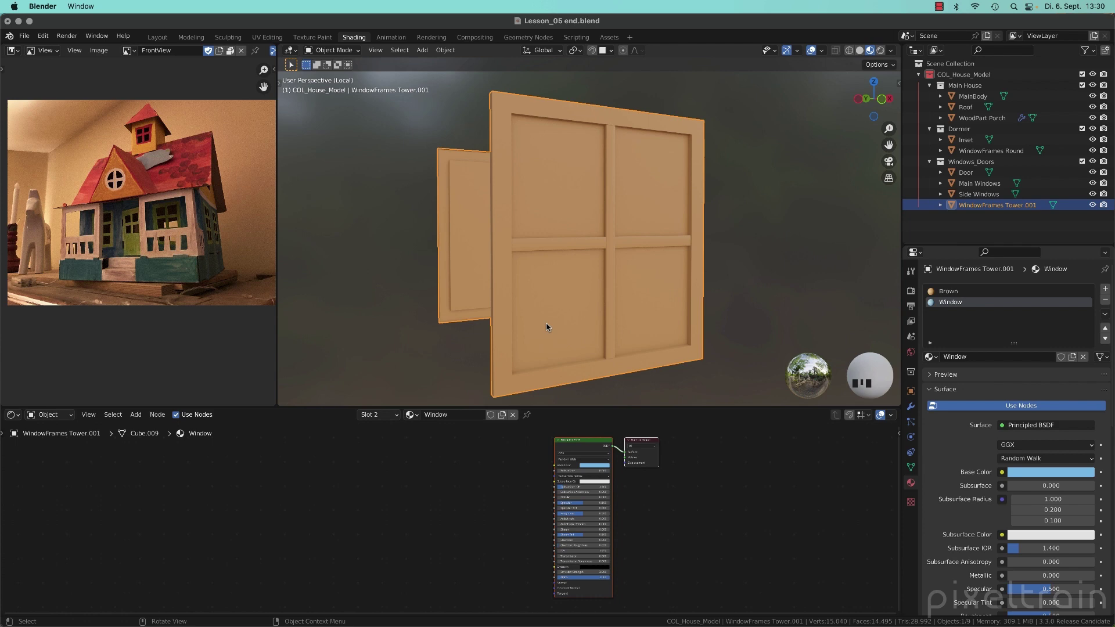
- Enter Edit Mode on the tower window frames and select the upper-left pane face
middle_drag(546, 326, 562, 300)
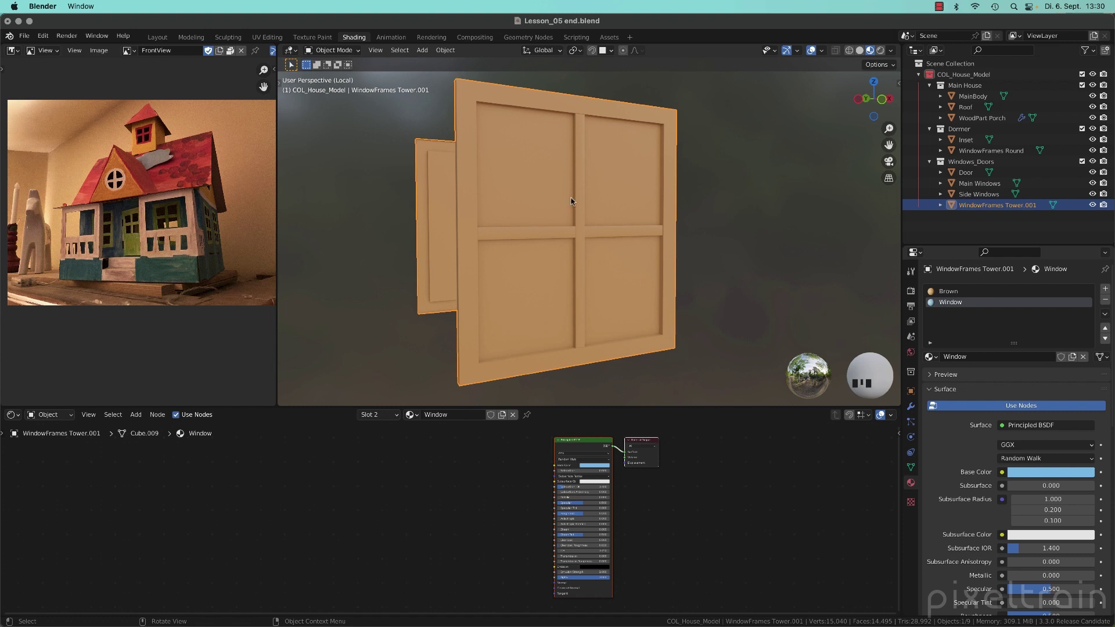
key(Tab)
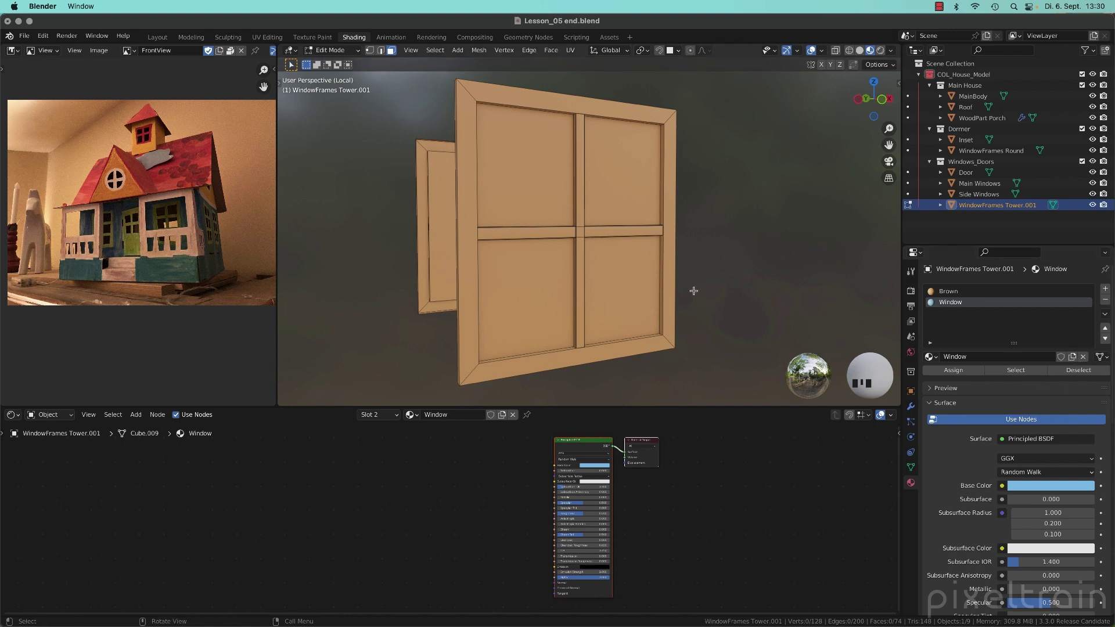
key(Tab)
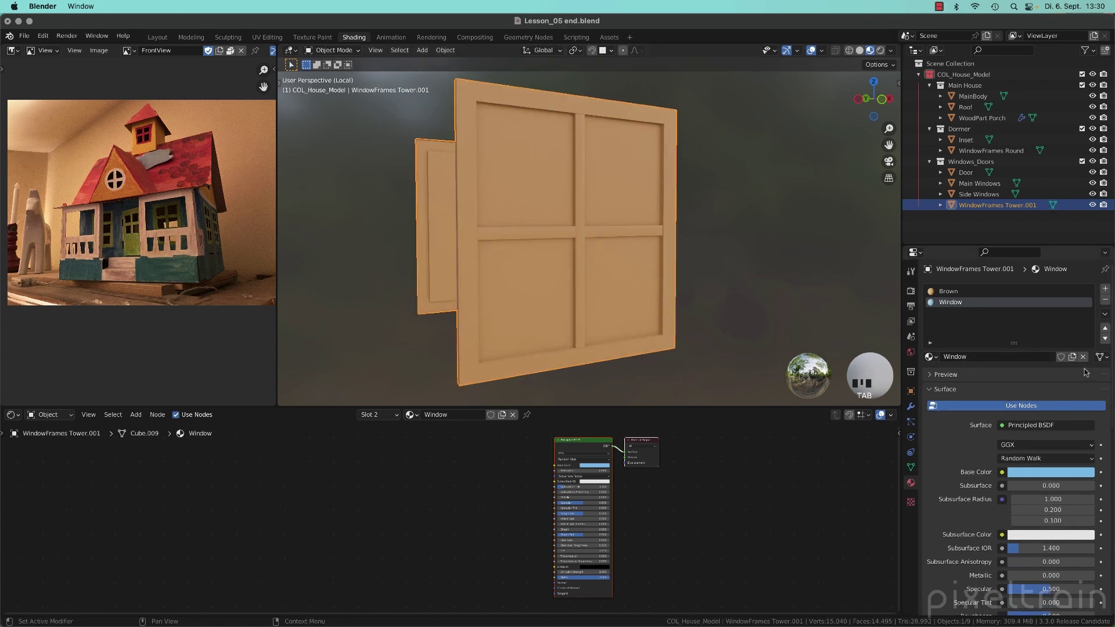
key(Tab)
key(Tab)
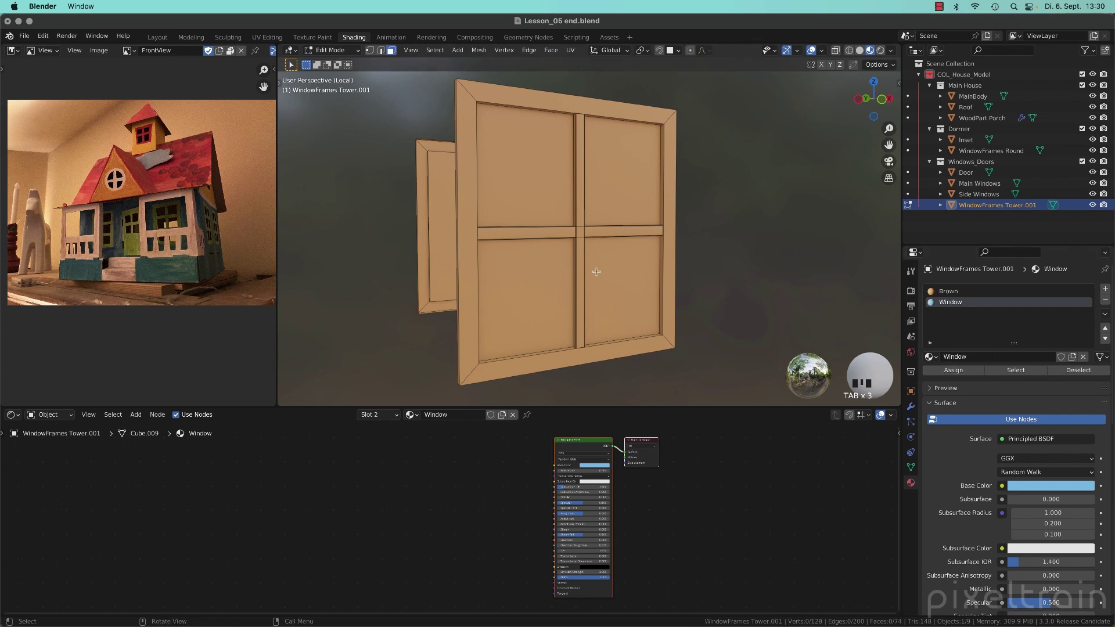
mouse_move(597, 272)
middle_down()
mouse_move(644, 272)
mouse_move(591, 270)
middle_up()
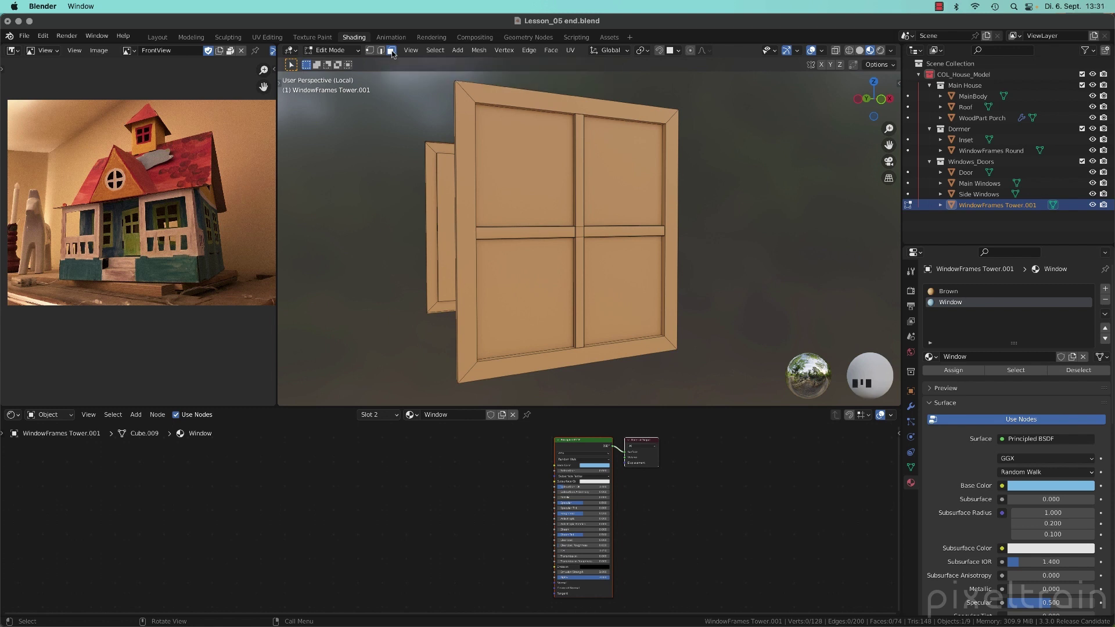
click(550, 189)
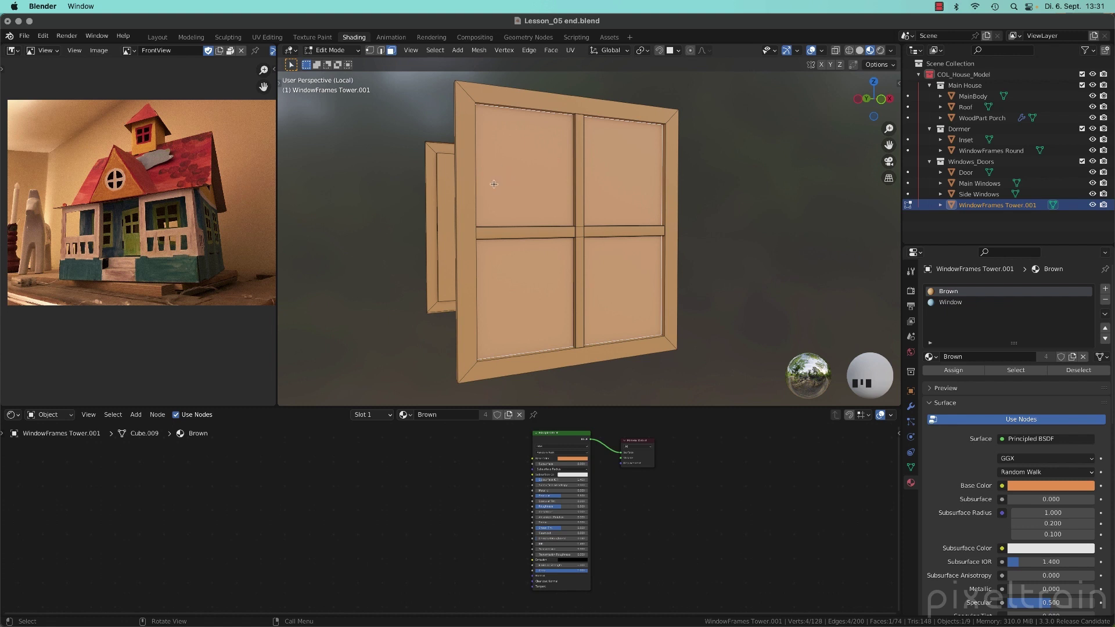
middle_drag(493, 184, 521, 185)
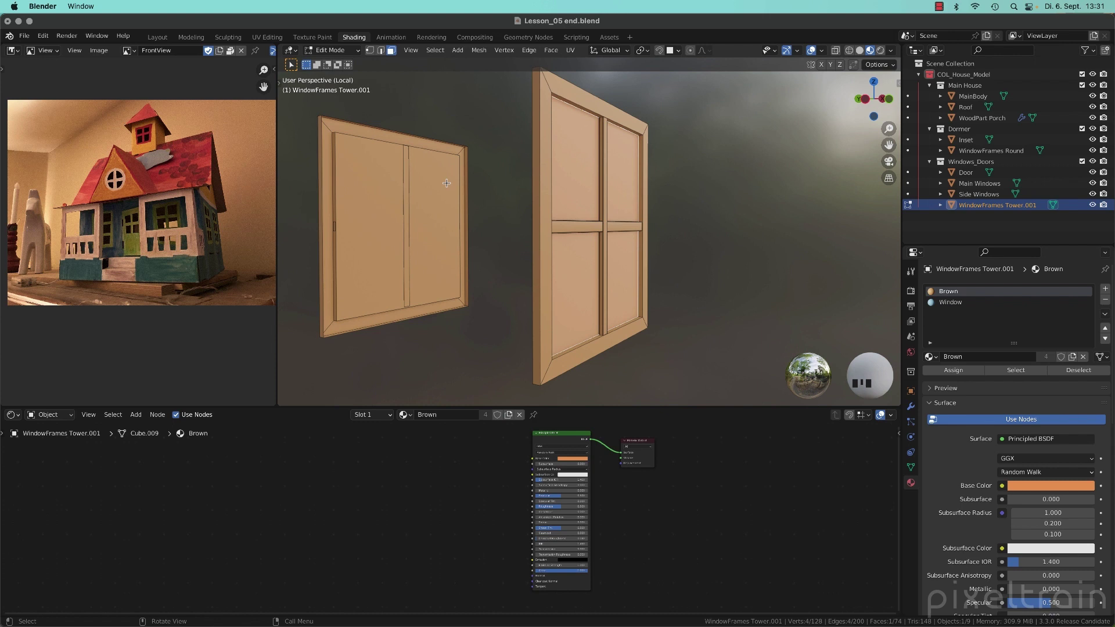
middle_drag(463, 191, 620, 188)
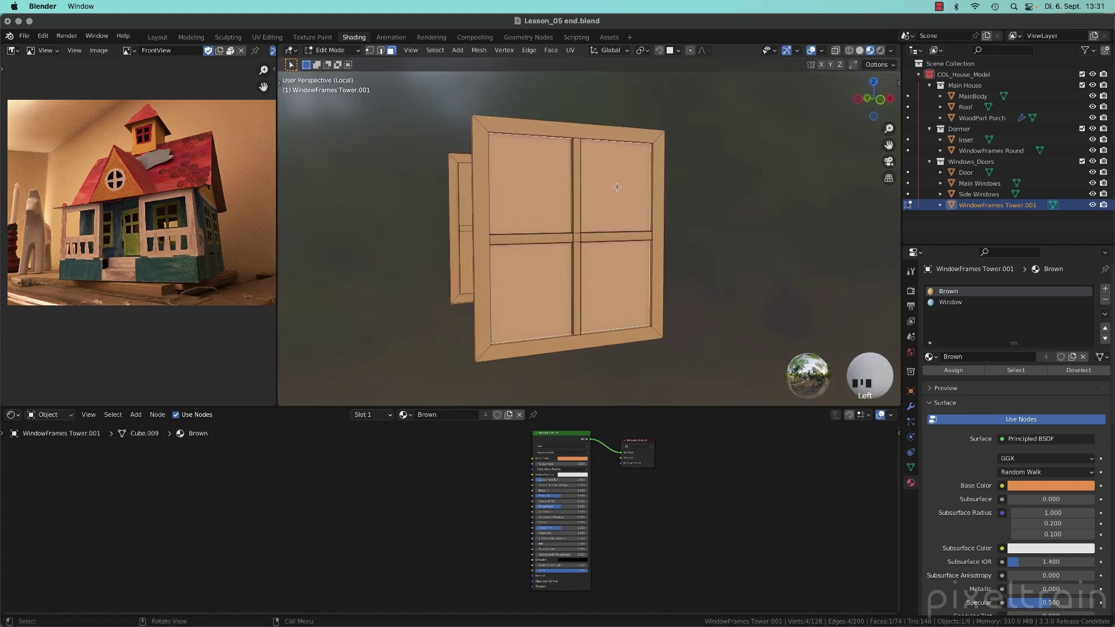
- Assign the Window material to the selected front window pane faces
click(933, 303)
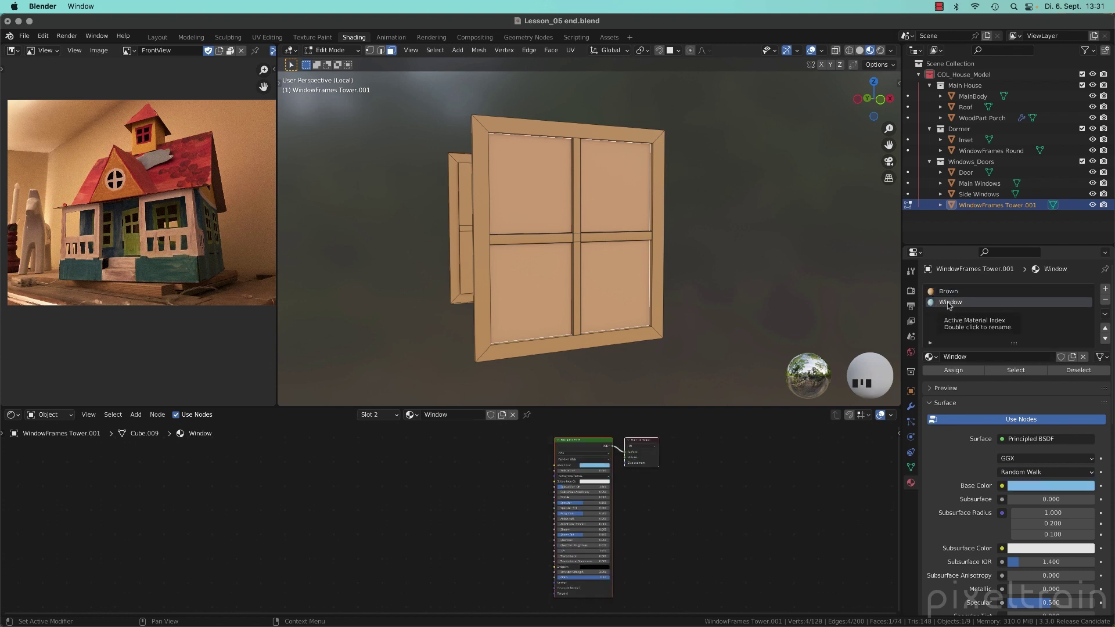
click(957, 372)
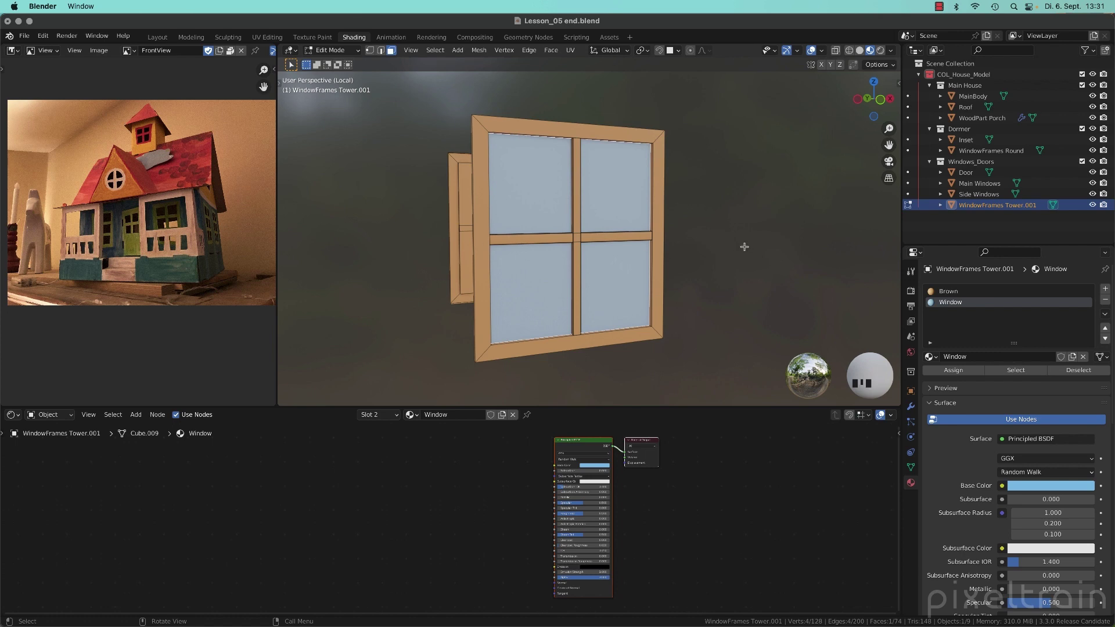
key(alt+a)
- Select the side window's pane face and assign it the Window material too
middle_drag(451, 235, 480, 241)
click(567, 173)
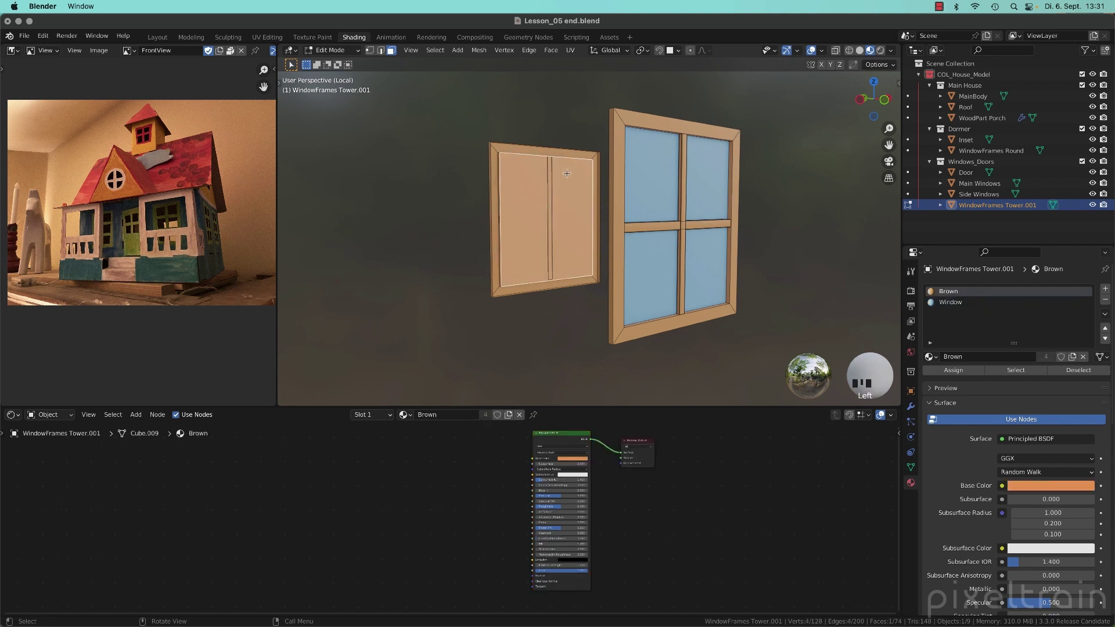
click(950, 302)
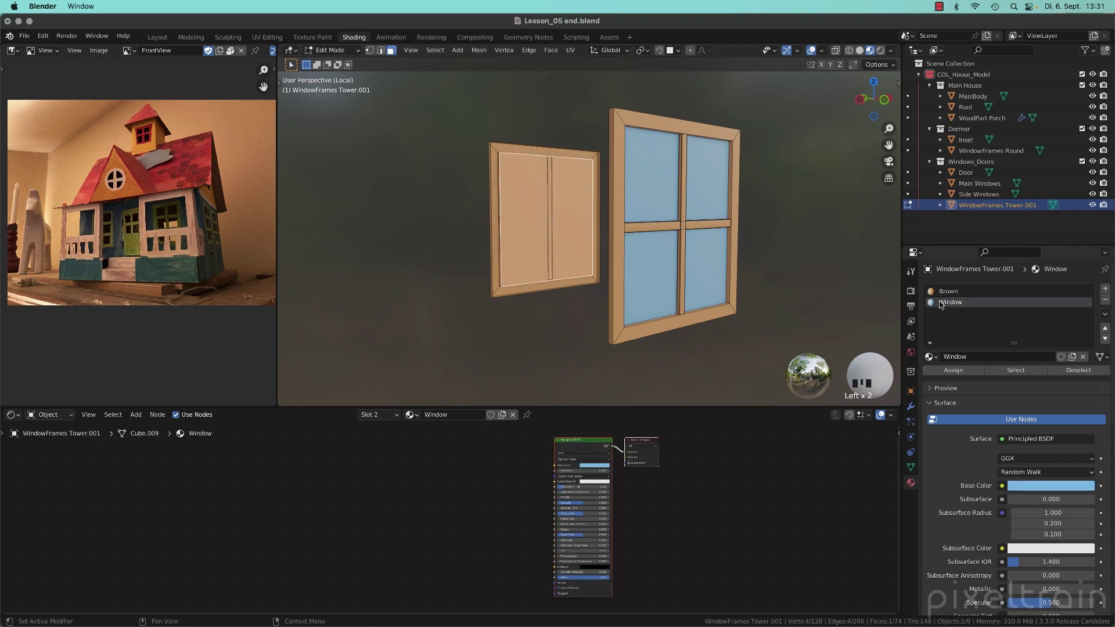
click(942, 369)
click(798, 267)
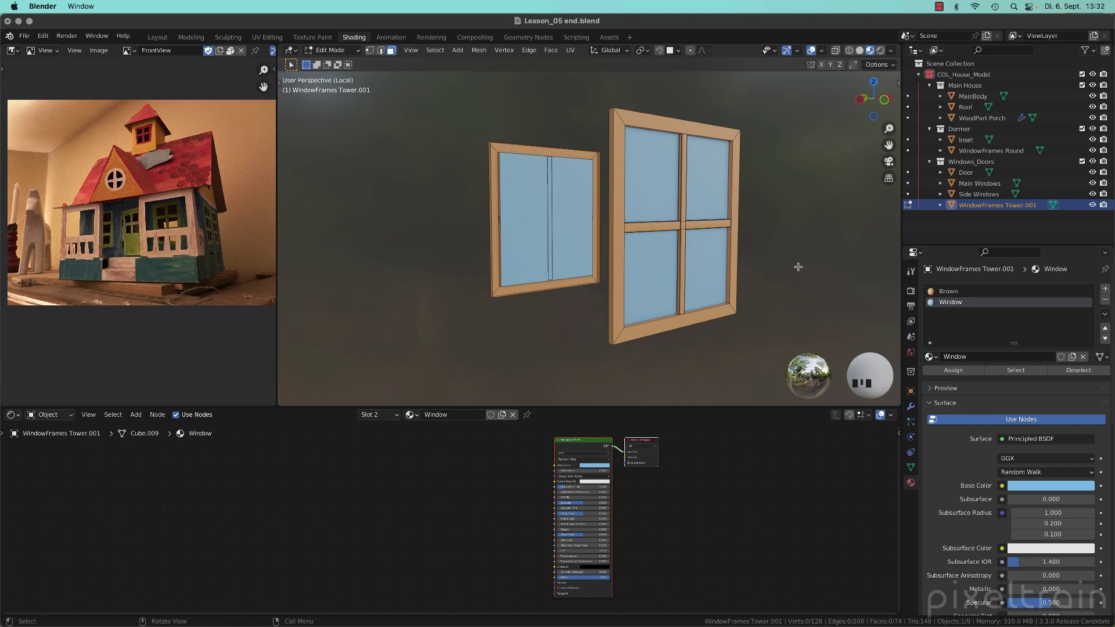
click(836, 266)
click(620, 164)
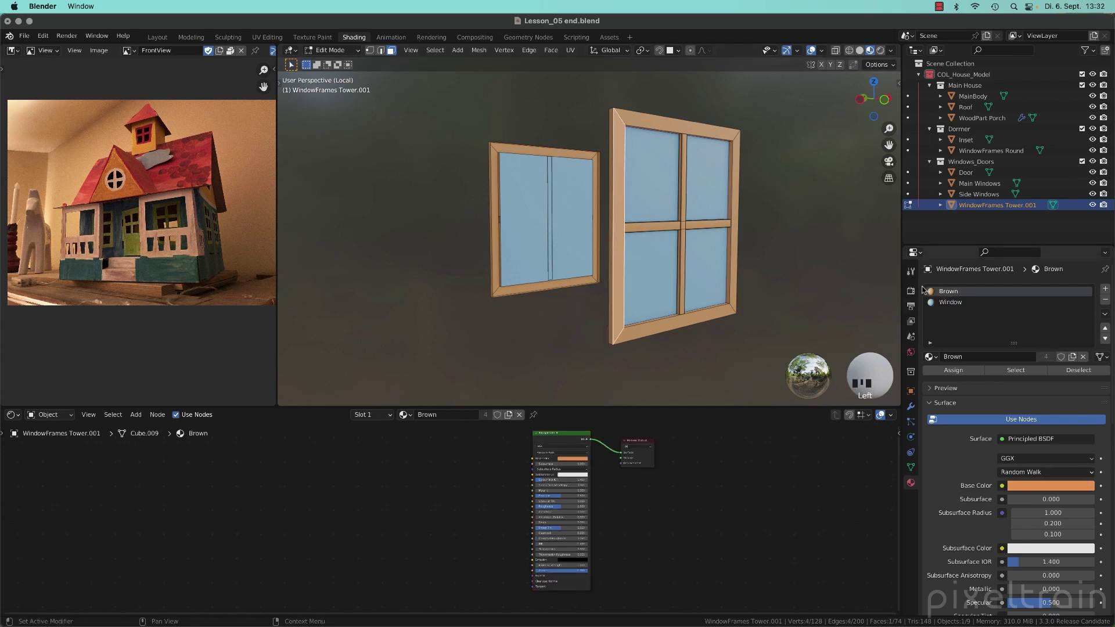
click(672, 130)
click(658, 167)
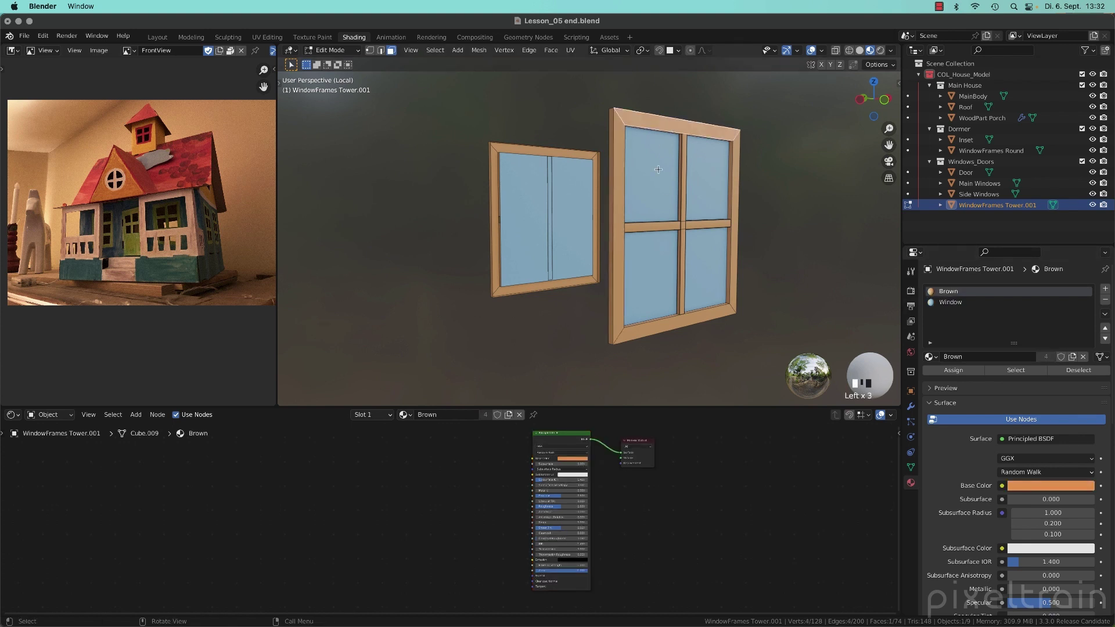
click(796, 269)
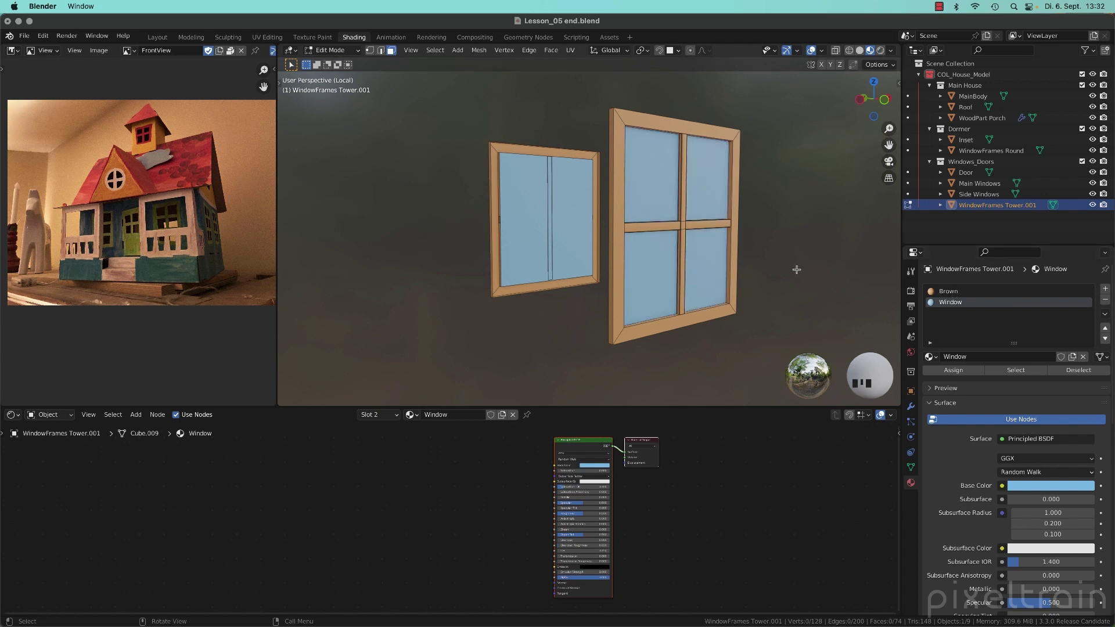
click(935, 293)
click(934, 304)
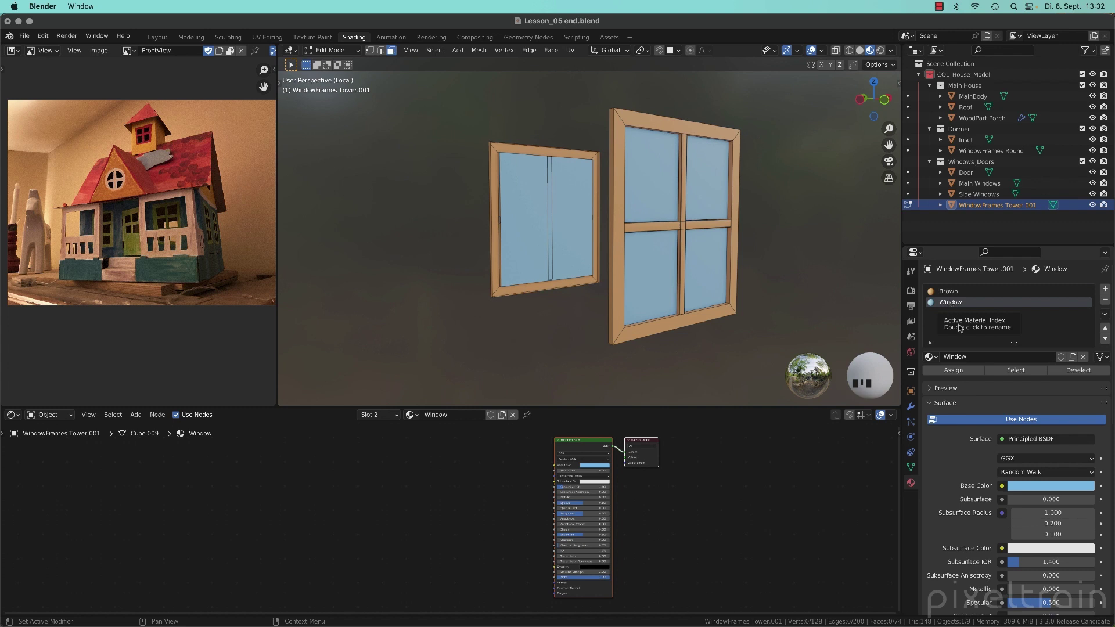
click(1025, 372)
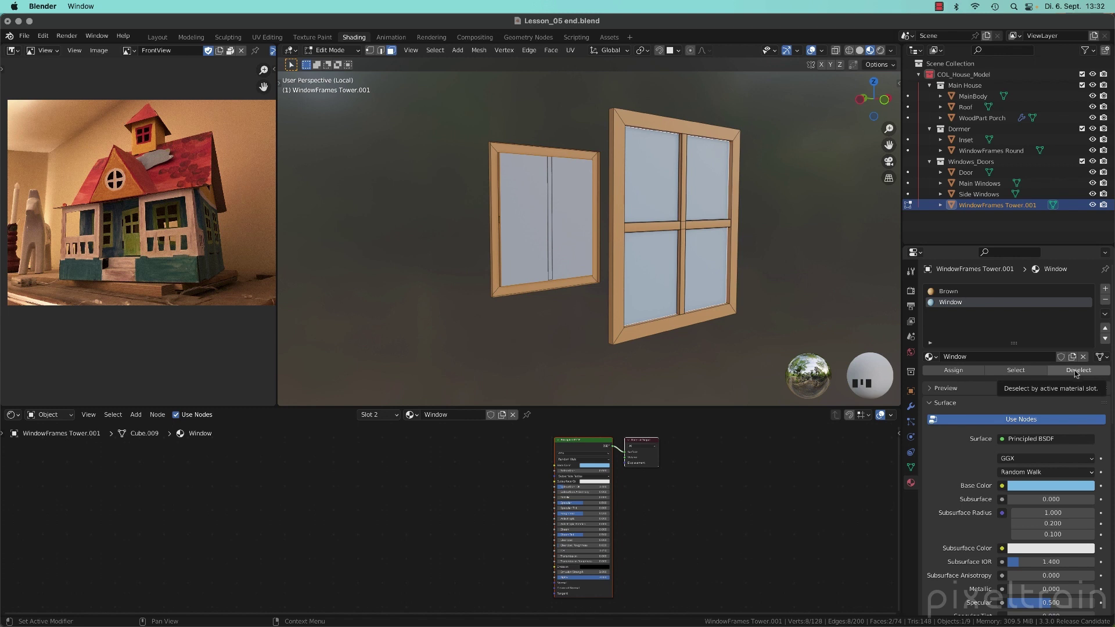
click(932, 292)
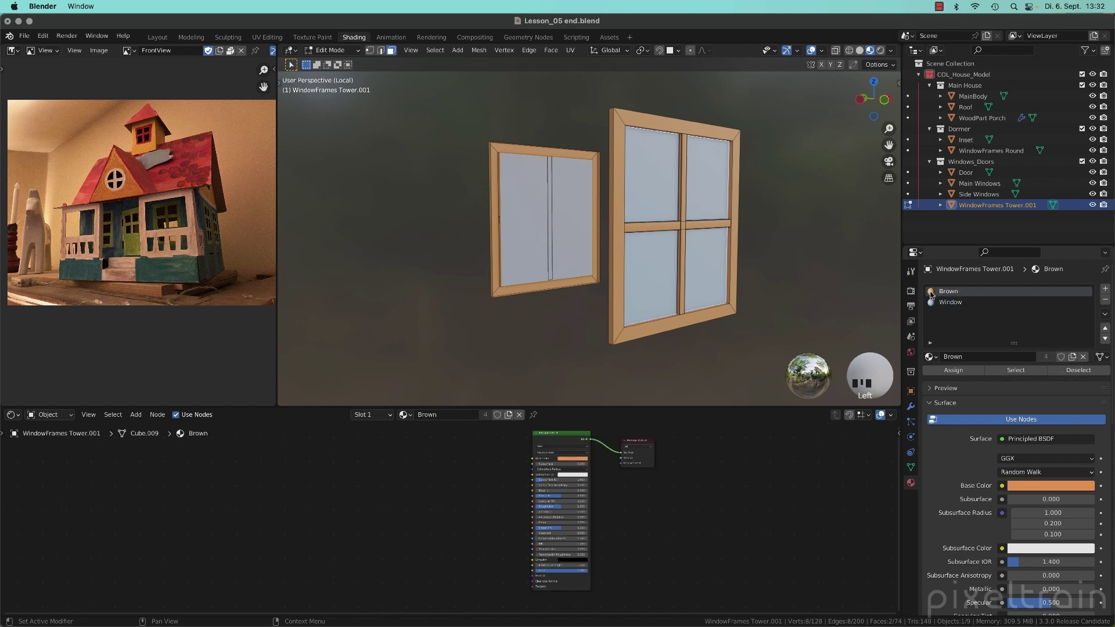
click(768, 280)
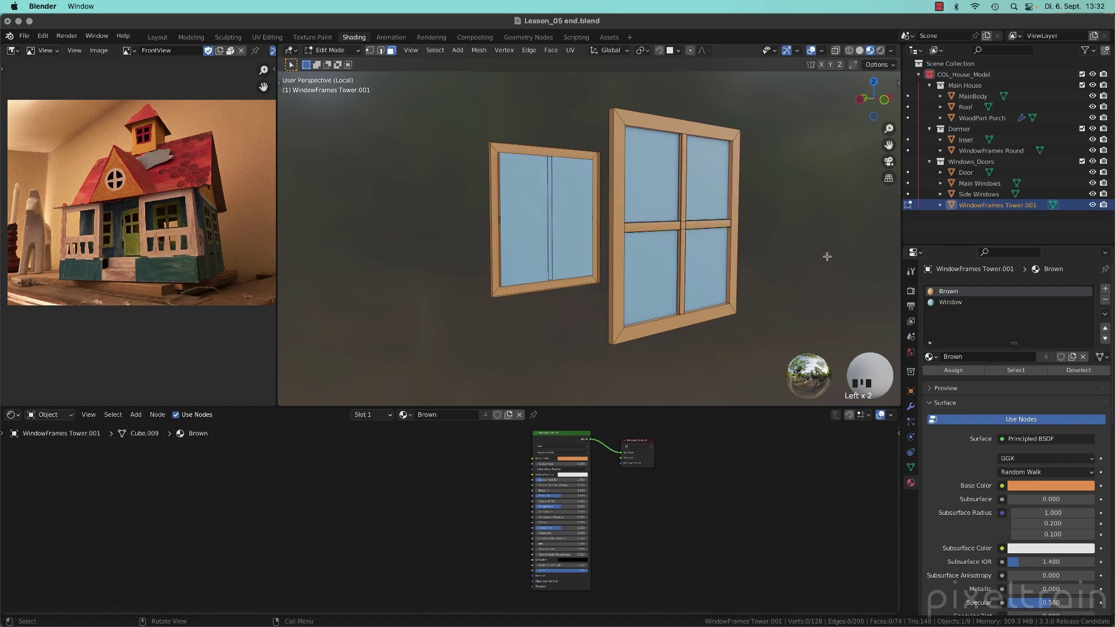
click(932, 295)
click(1016, 372)
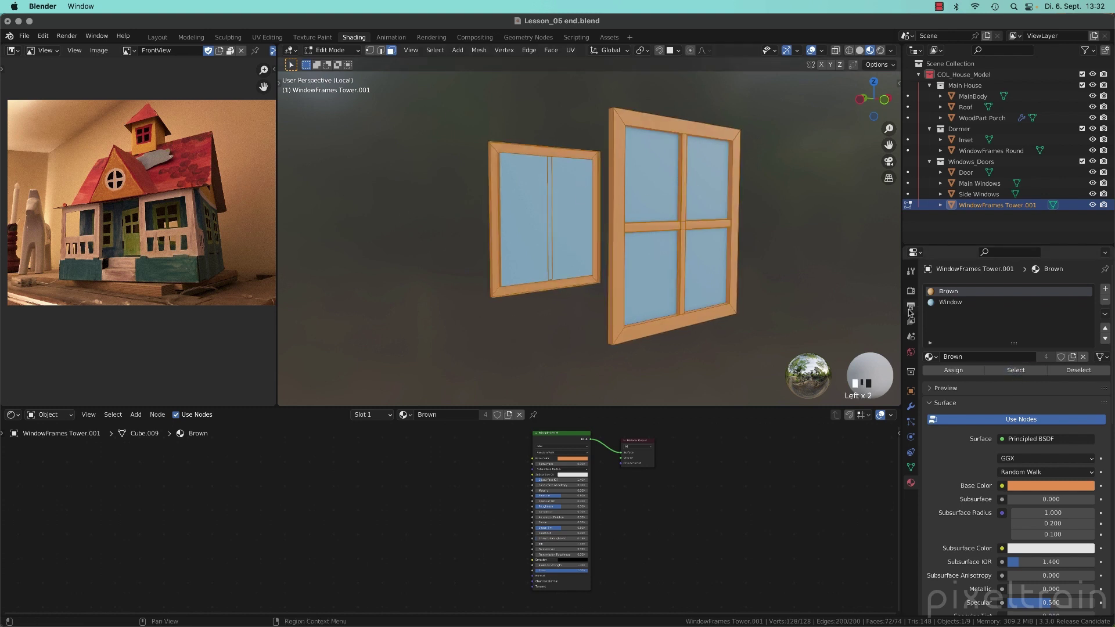
click(932, 304)
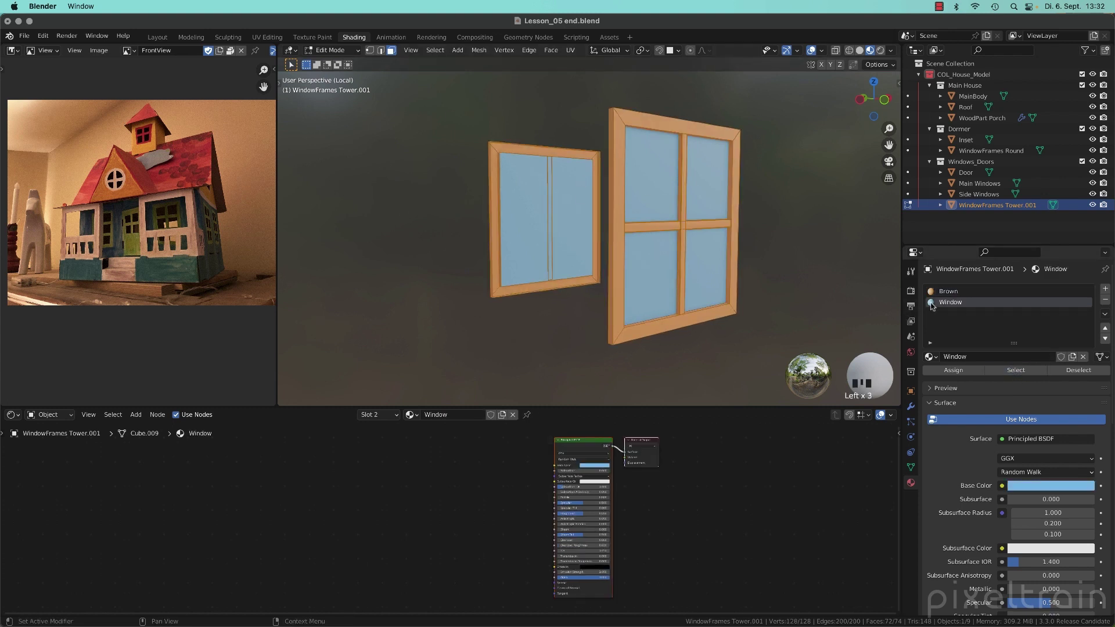
click(1075, 371)
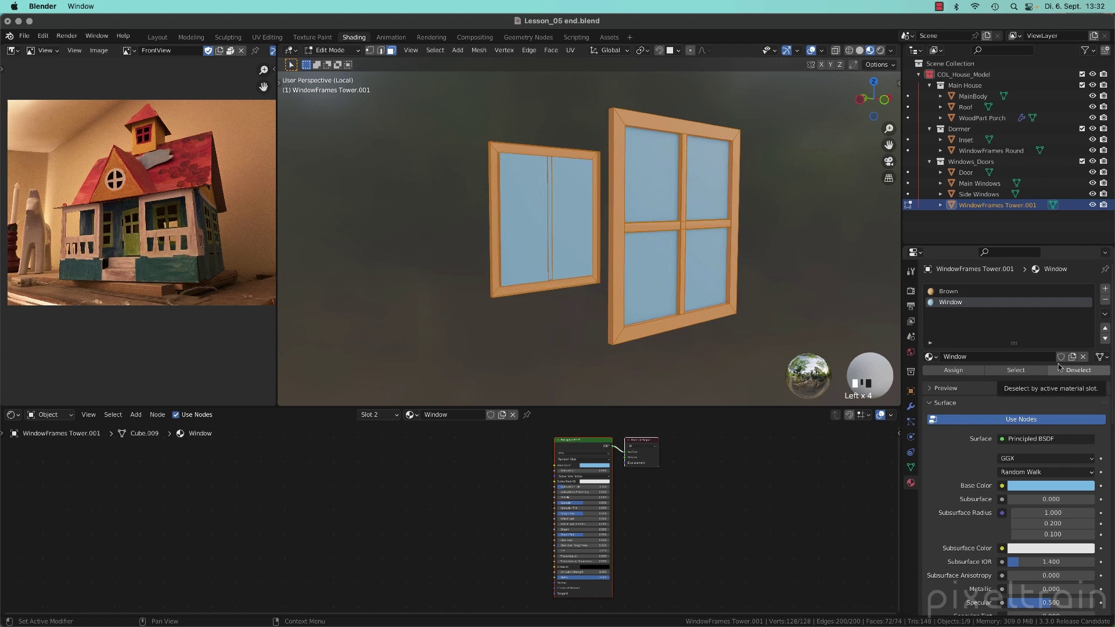
middle_drag(790, 250, 697, 265)
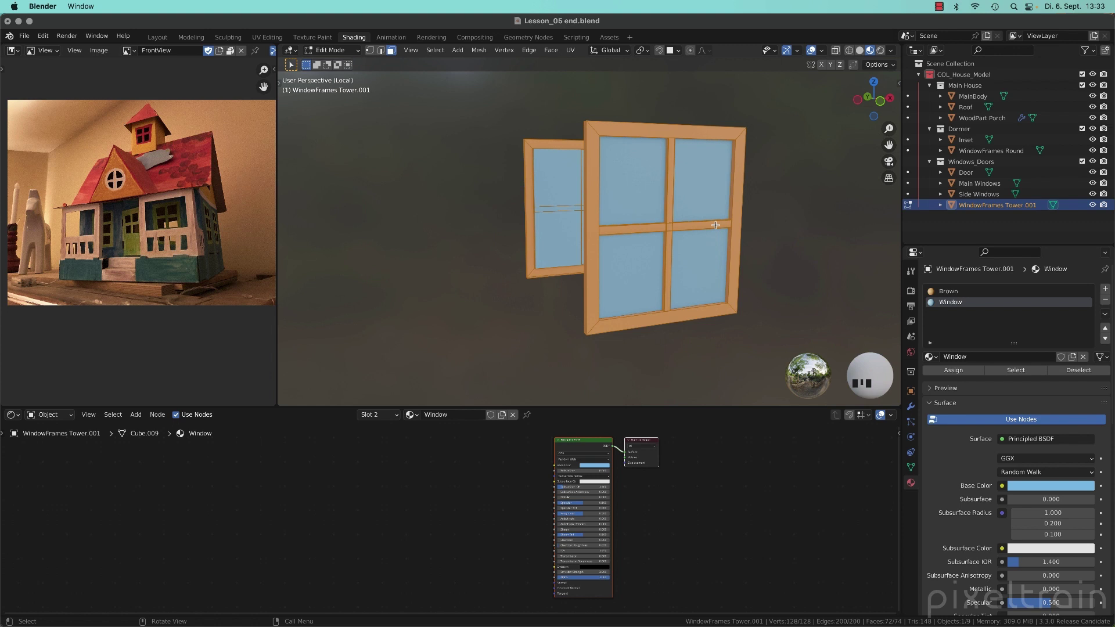
- Add a third material named WhiteWood and lower its base colour value to 0.704
click(1106, 291)
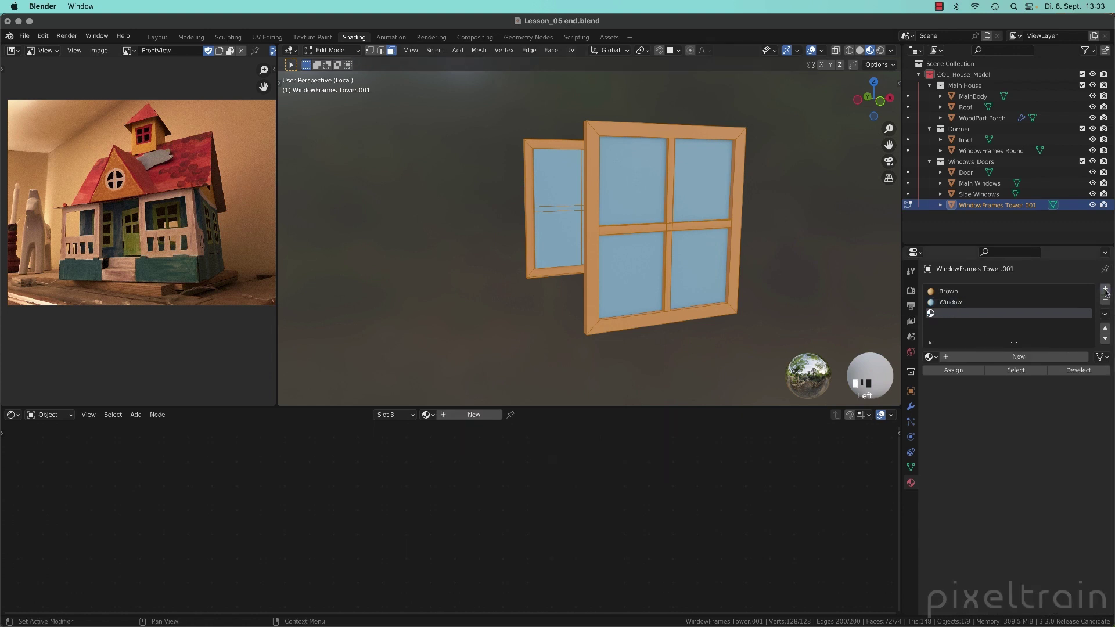
click(979, 360)
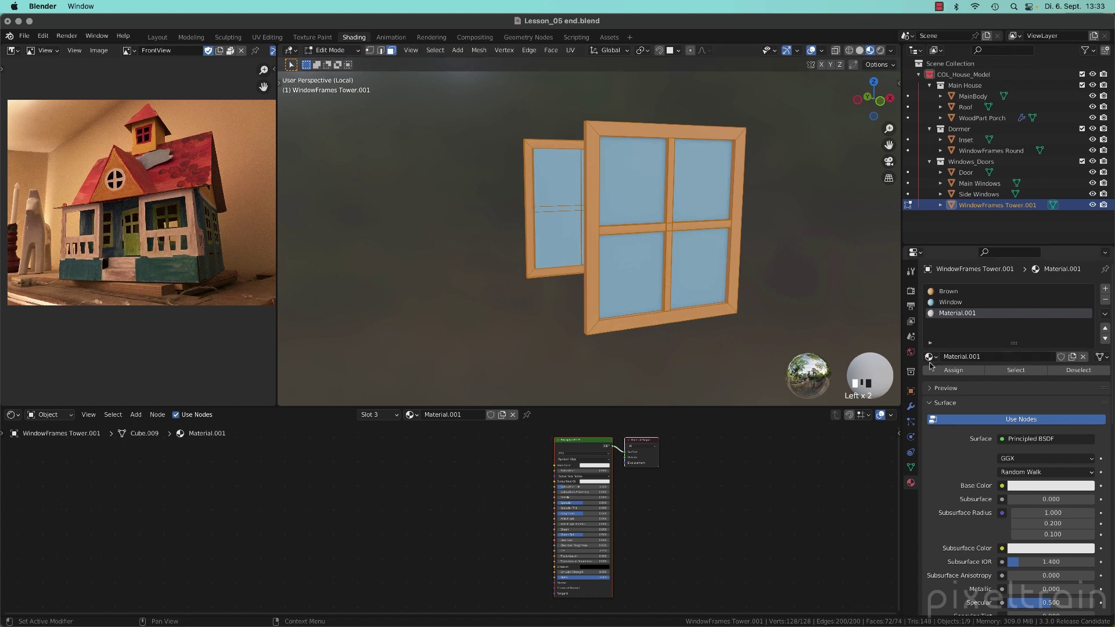
click(1011, 358)
text(WhiteWood)
key(Return)
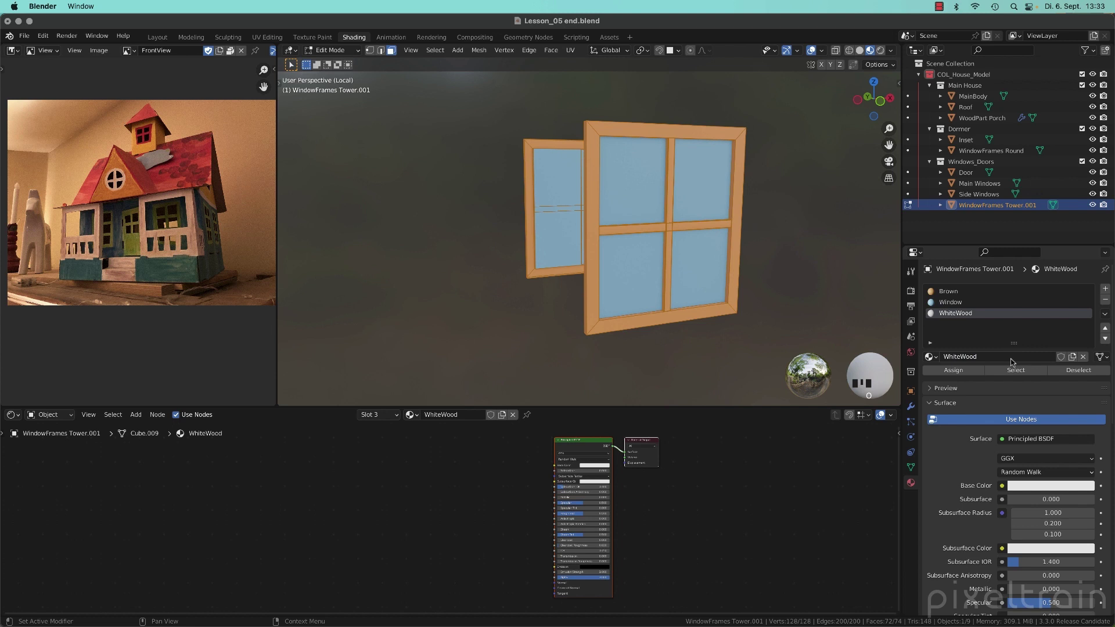
click(1045, 486)
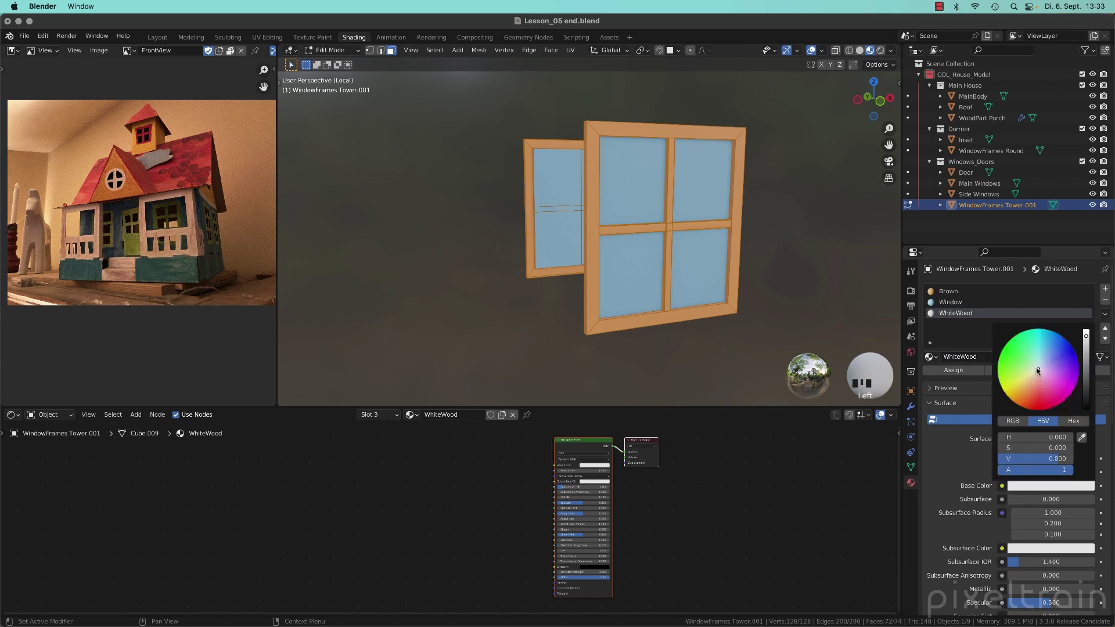
mouse_move(1086, 336)
mouse_down()
mouse_move(1086, 351)
mouse_move(1035, 373)
mouse_up()
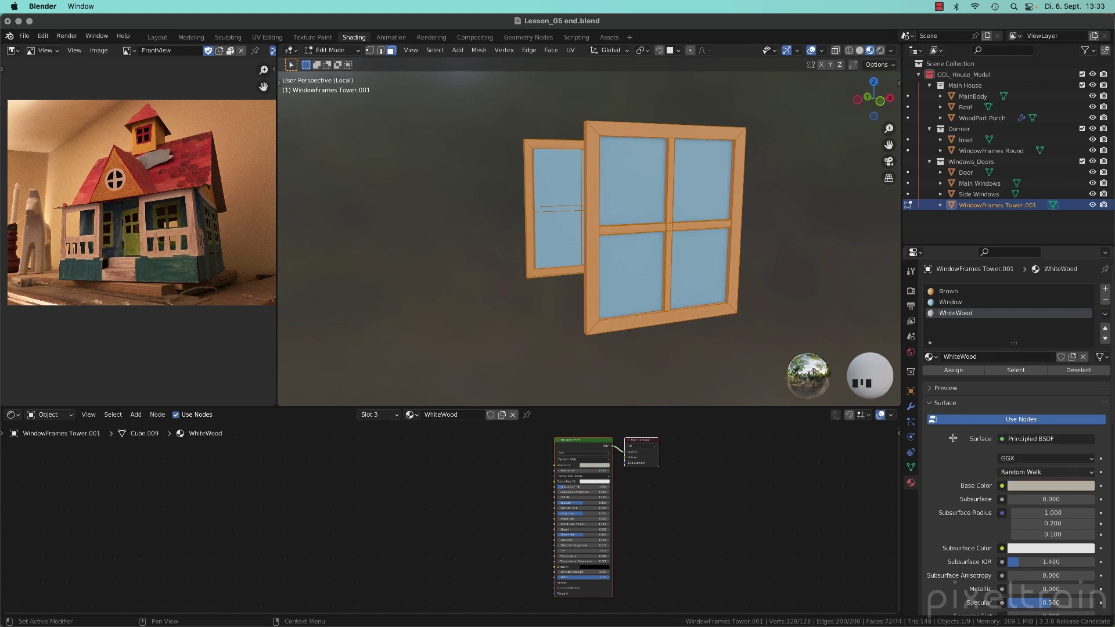
middle_drag(705, 270, 629, 252)
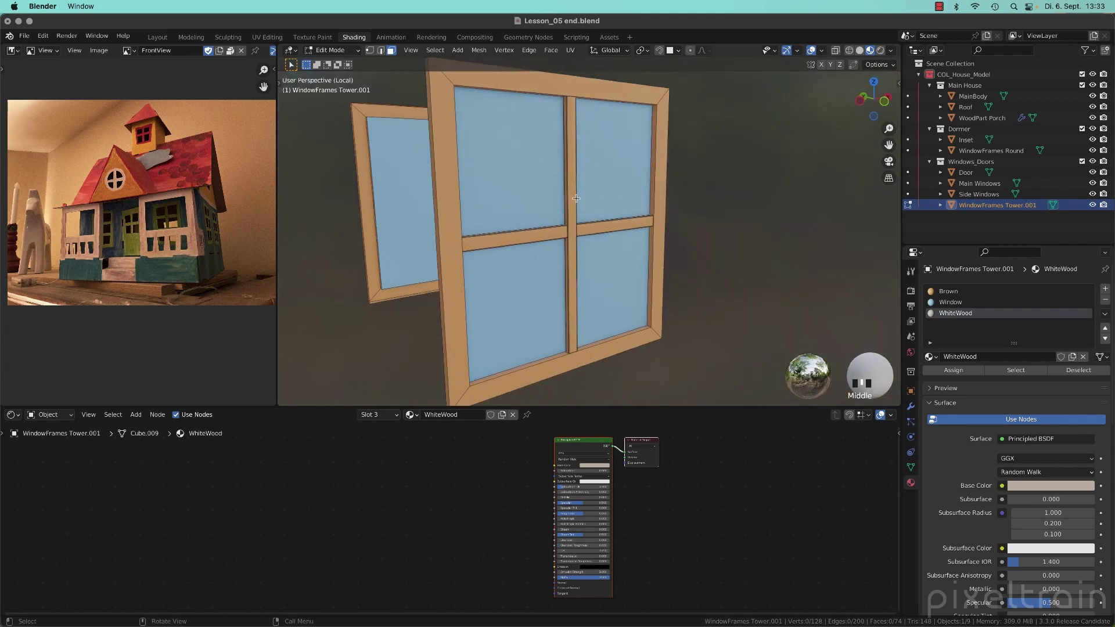
- Select all faces using the Window material and hide those glass panes
mouse_move(573, 198)
middle_down()
mouse_move(652, 187)
mouse_move(550, 187)
mouse_move(587, 187)
mouse_move(575, 188)
middle_up()
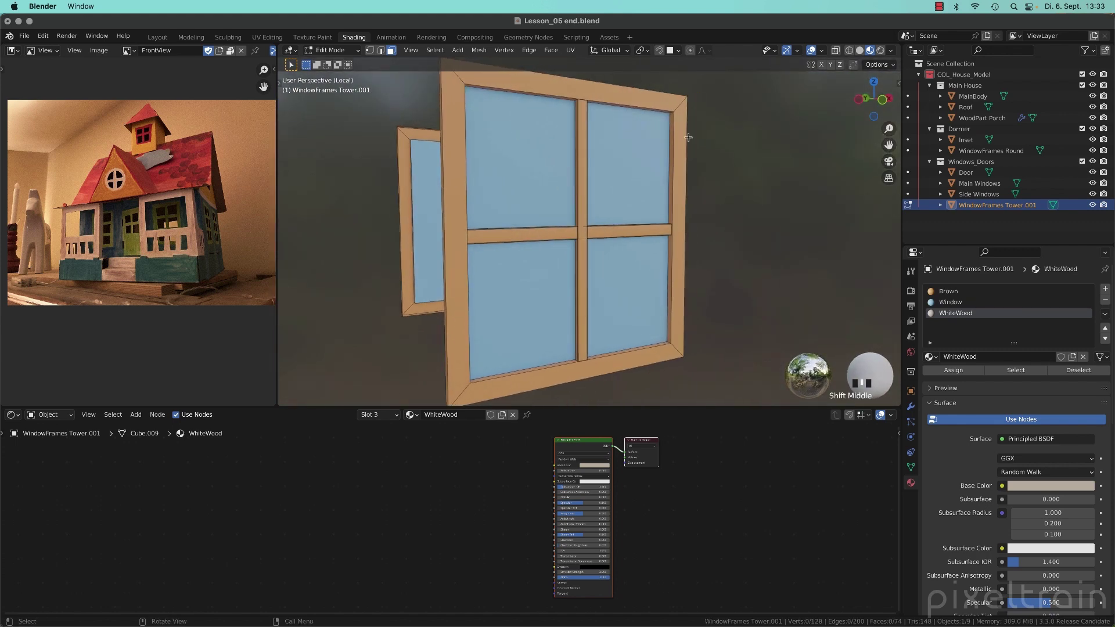
click(755, 178)
click(942, 303)
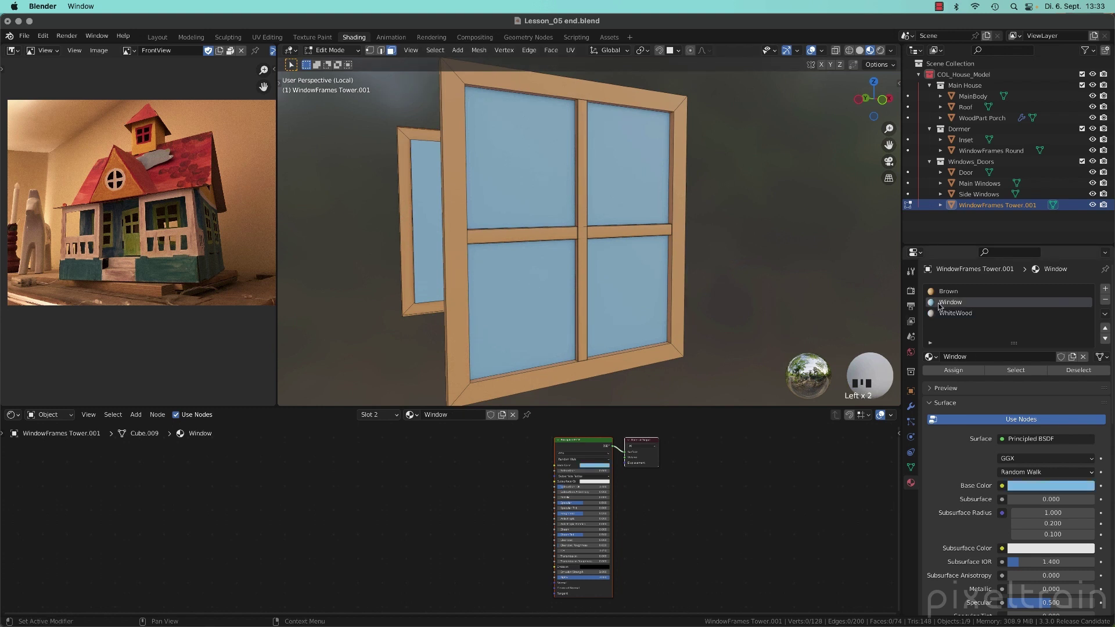
click(1029, 370)
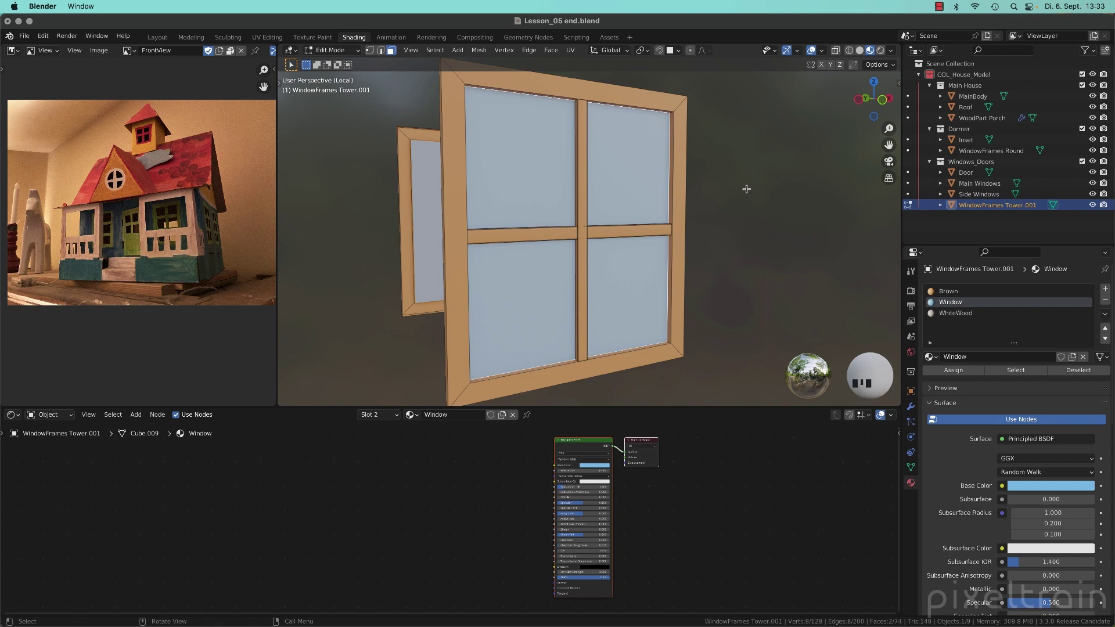
key(h)
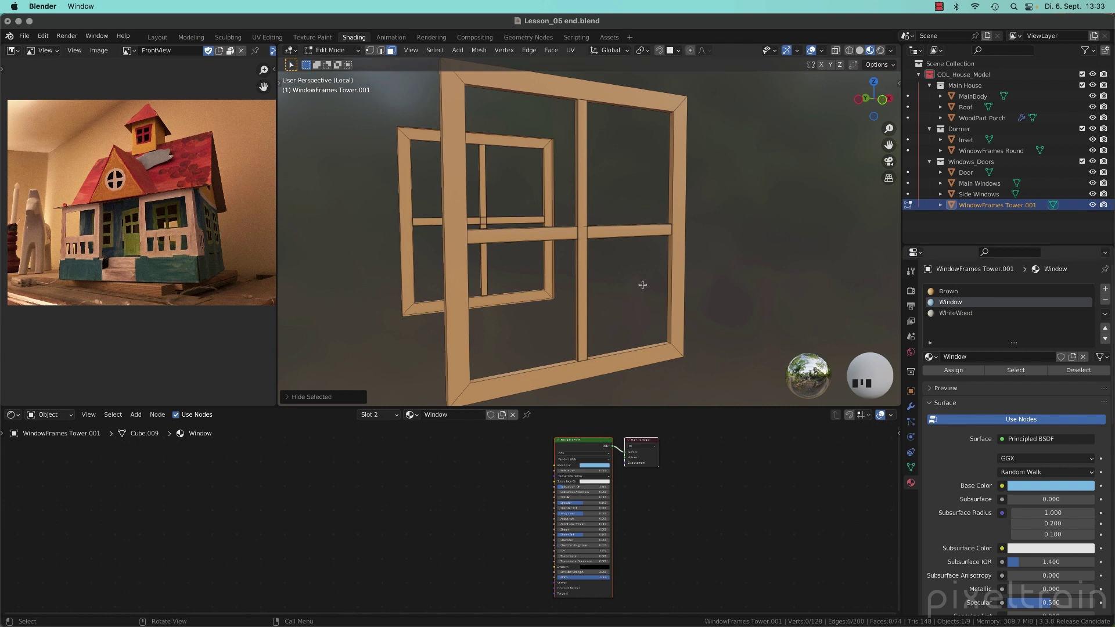
- Select the linked horizontal and vertical crossbars of both tower window frames
middle_drag(745, 269, 714, 263)
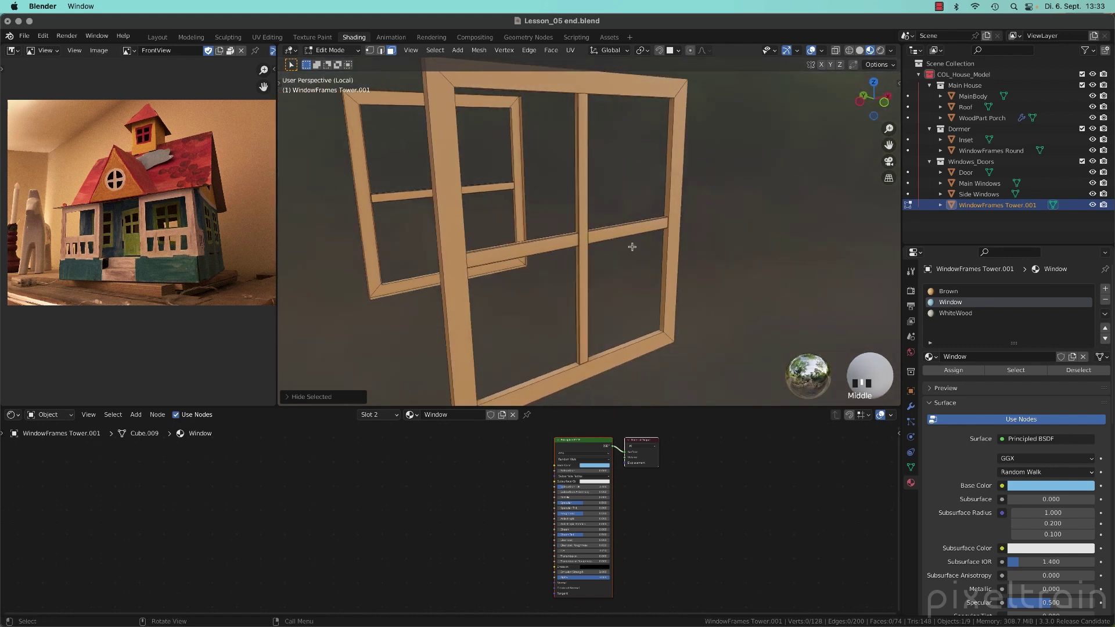
click(614, 239)
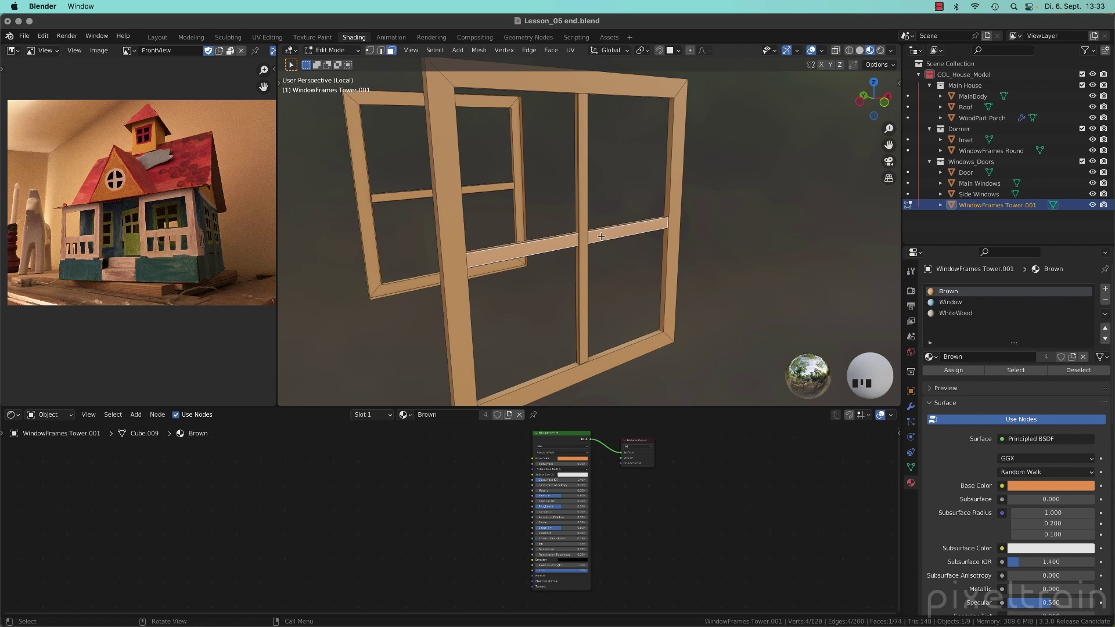
key(l)
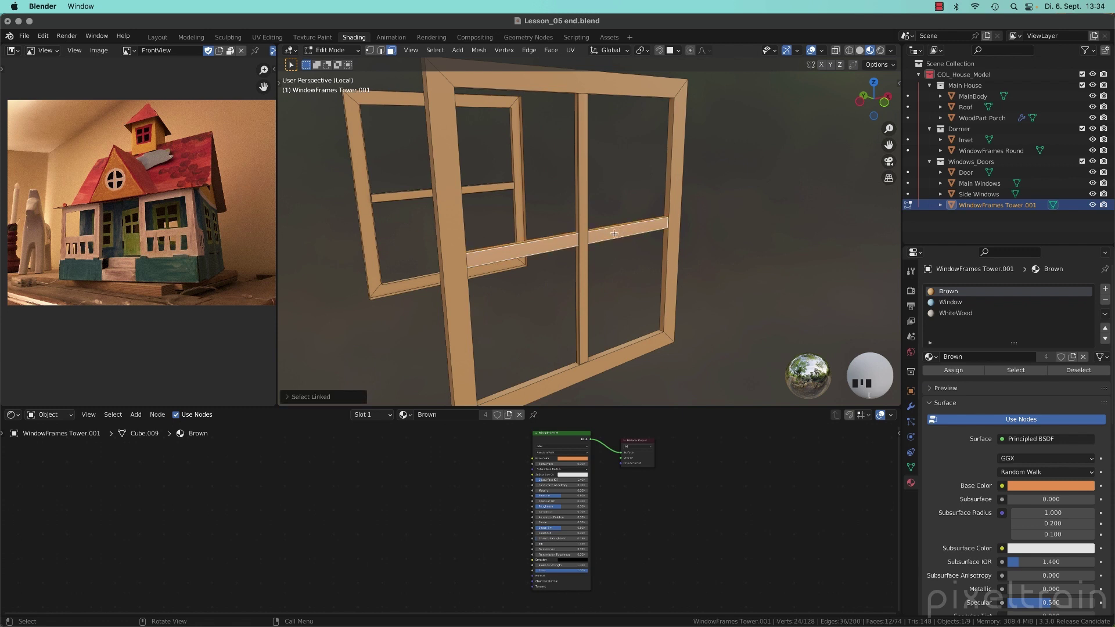
key(l)
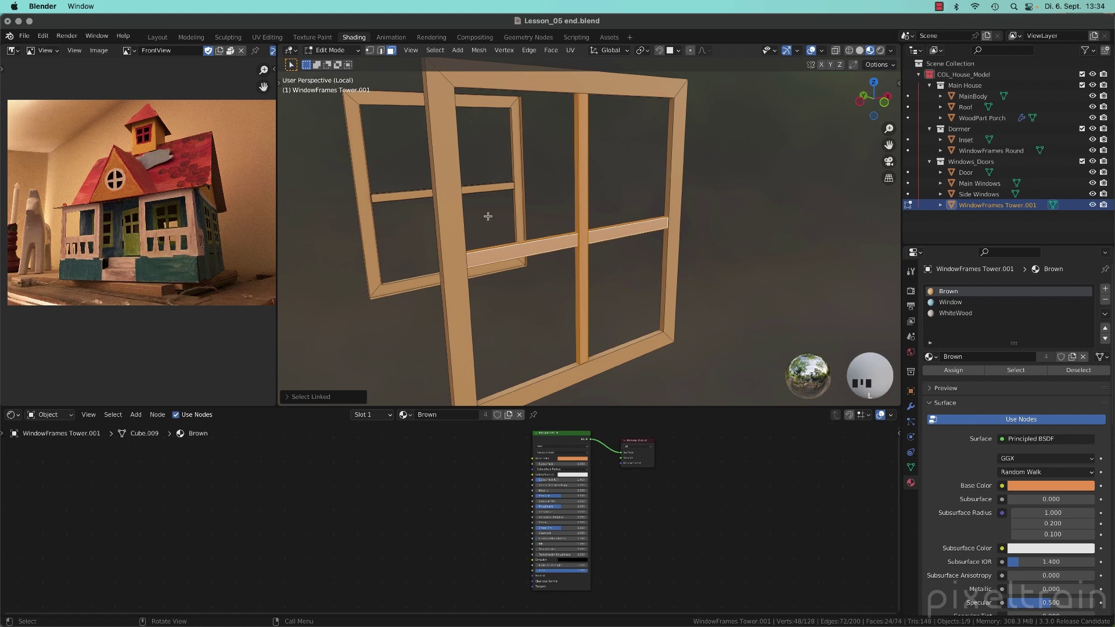
shift+middle_drag(488, 216, 491, 198)
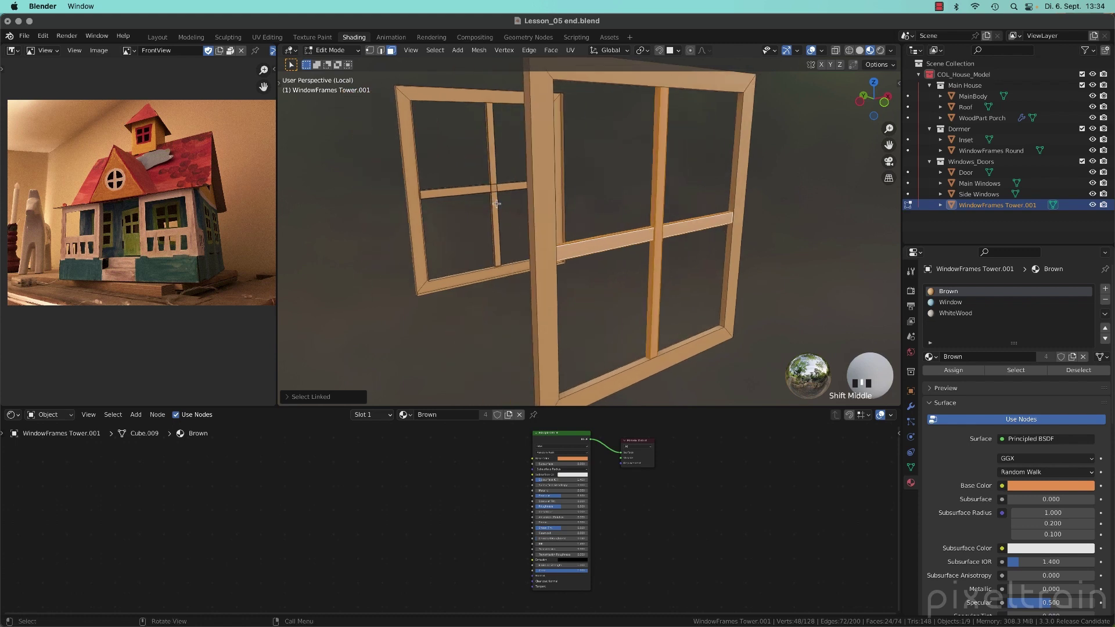
key(l)
key(l)
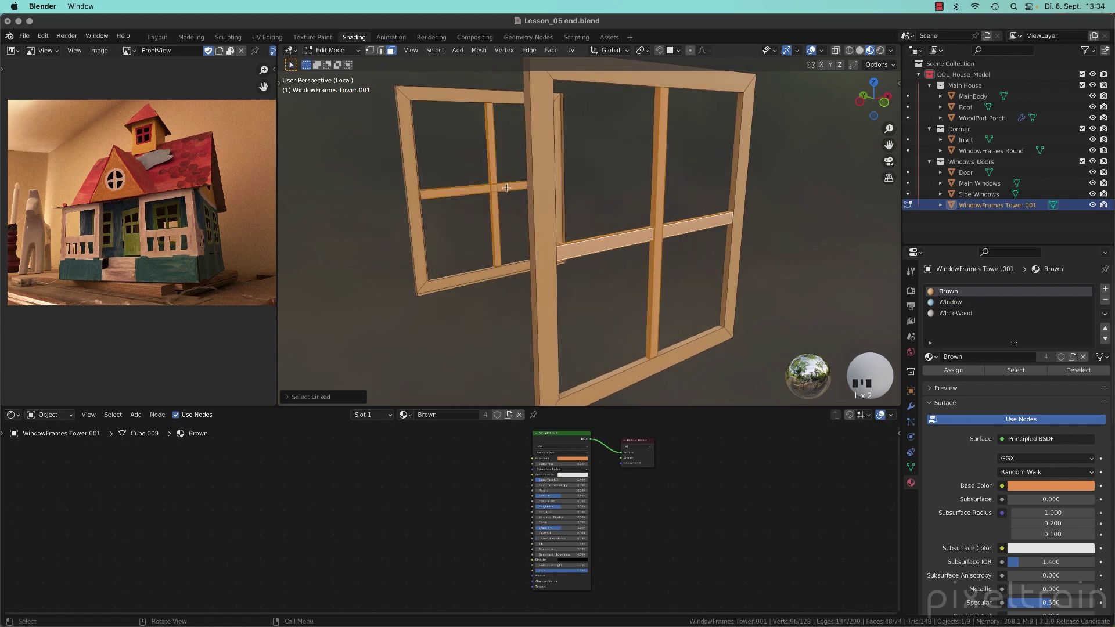
middle_drag(506, 188, 550, 208)
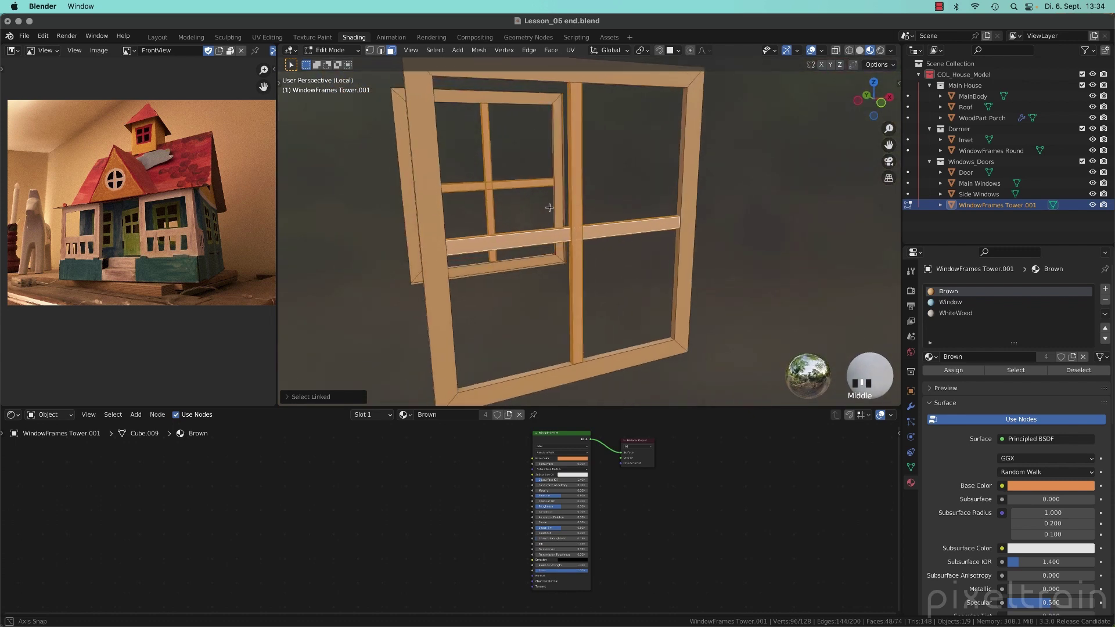
- Assign WhiteWood to the selected crossbars and Brown to the selected frame faces
click(938, 314)
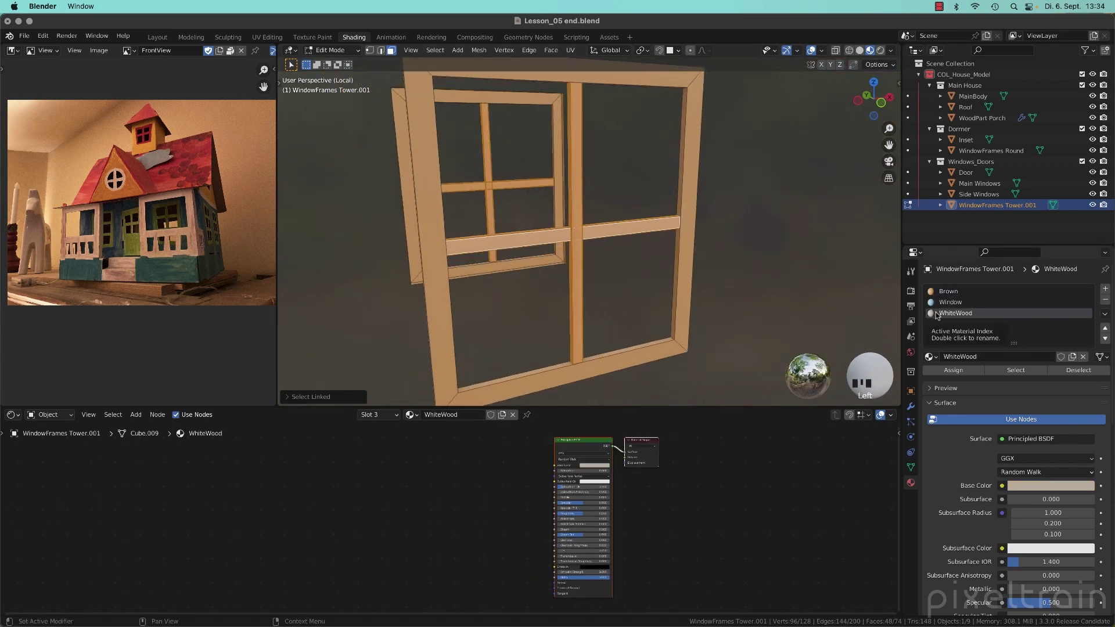
click(964, 373)
middle_drag(581, 203, 509, 219)
click(646, 113)
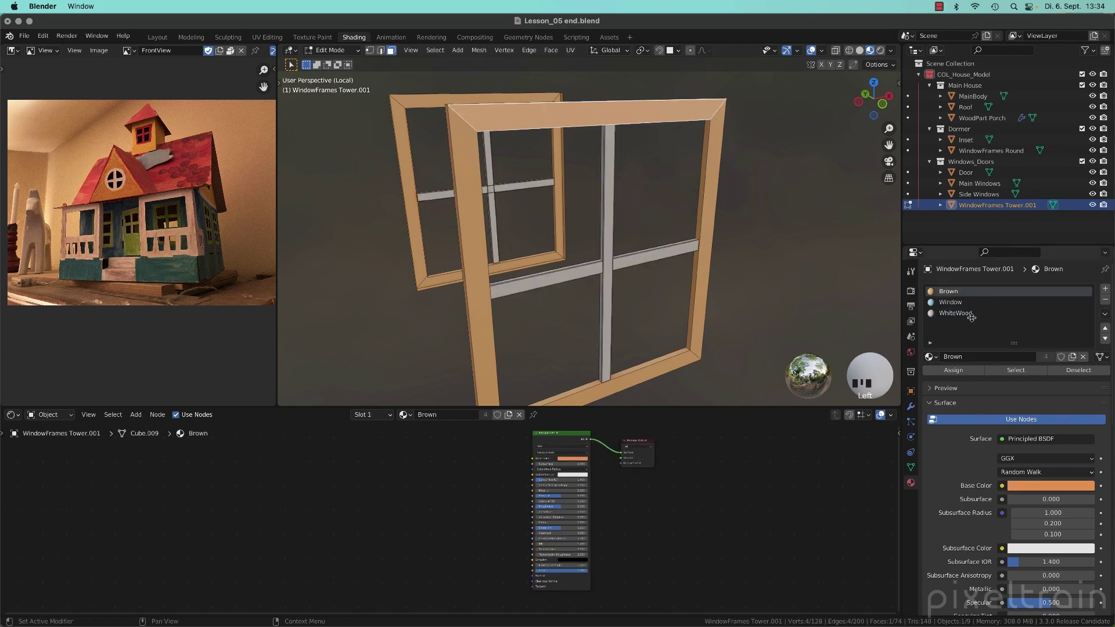
click(951, 372)
click(633, 185)
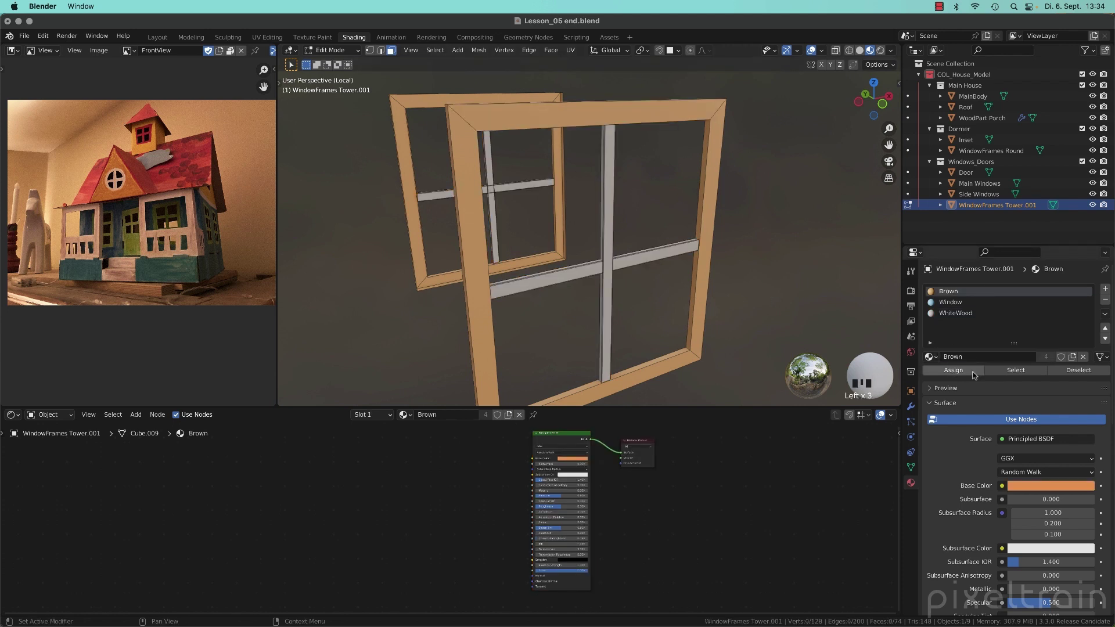
- Select the WhiteWood faces to verify the crossbars, then clear the selection
click(579, 112)
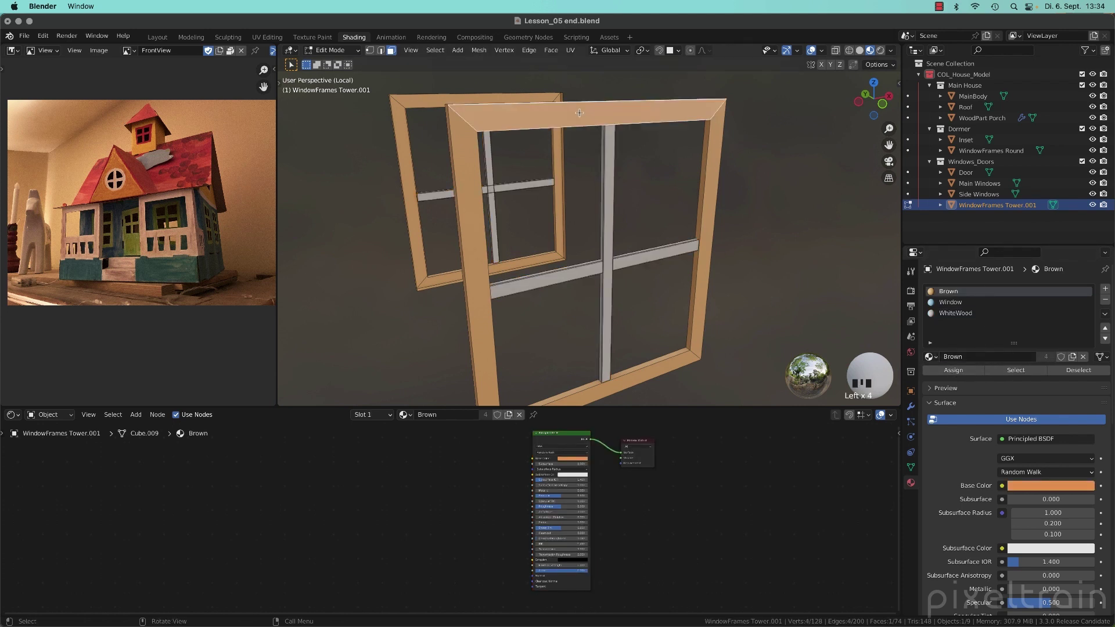
click(955, 313)
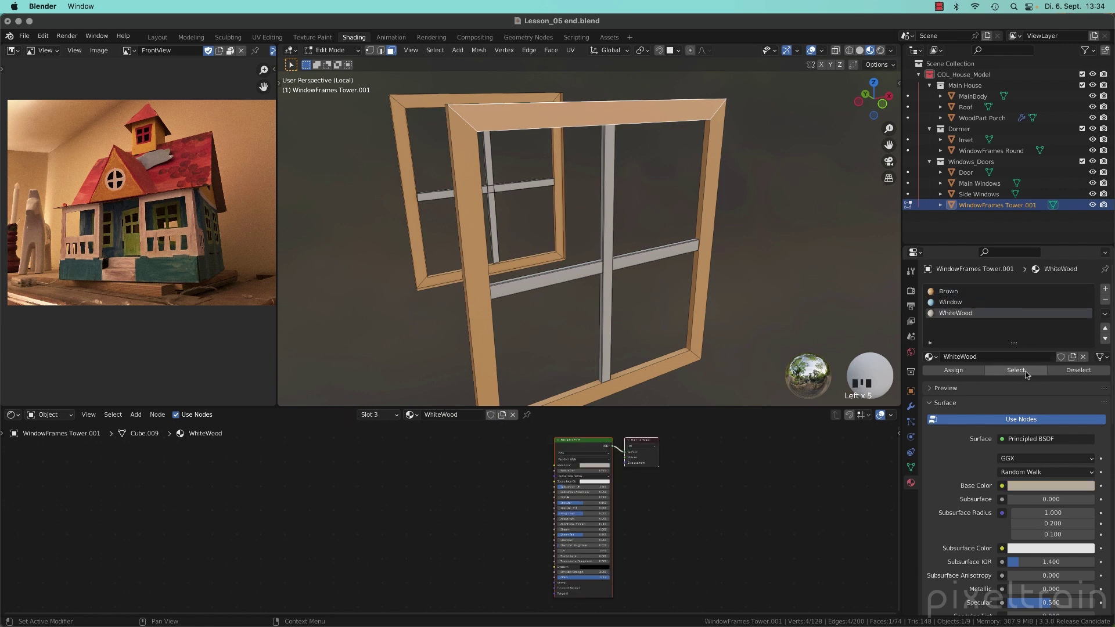
click(987, 368)
click(805, 252)
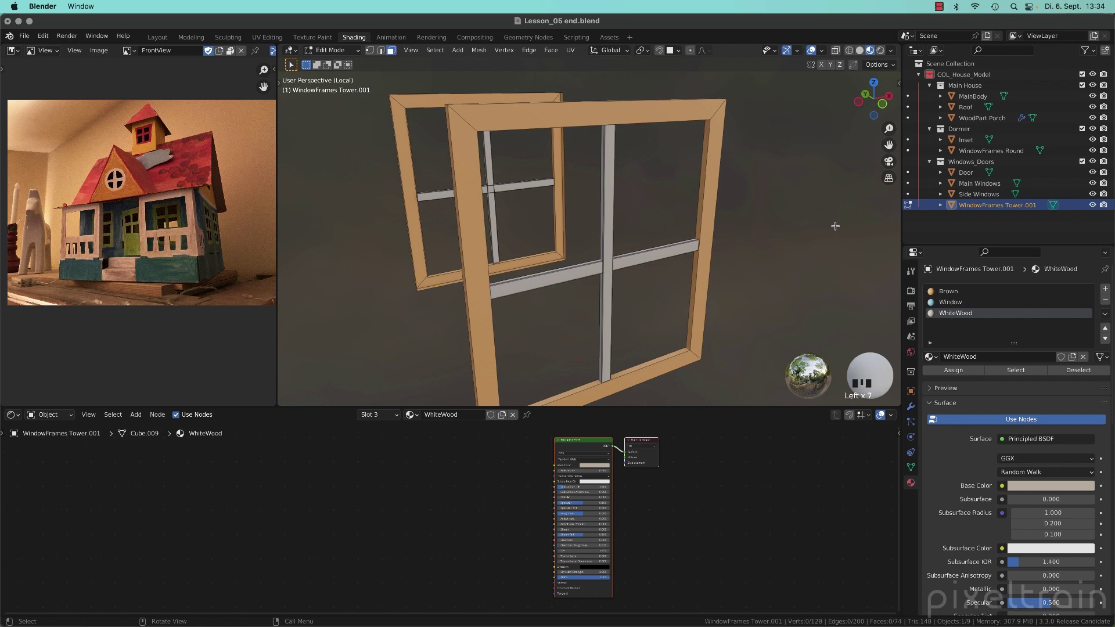
click(613, 122)
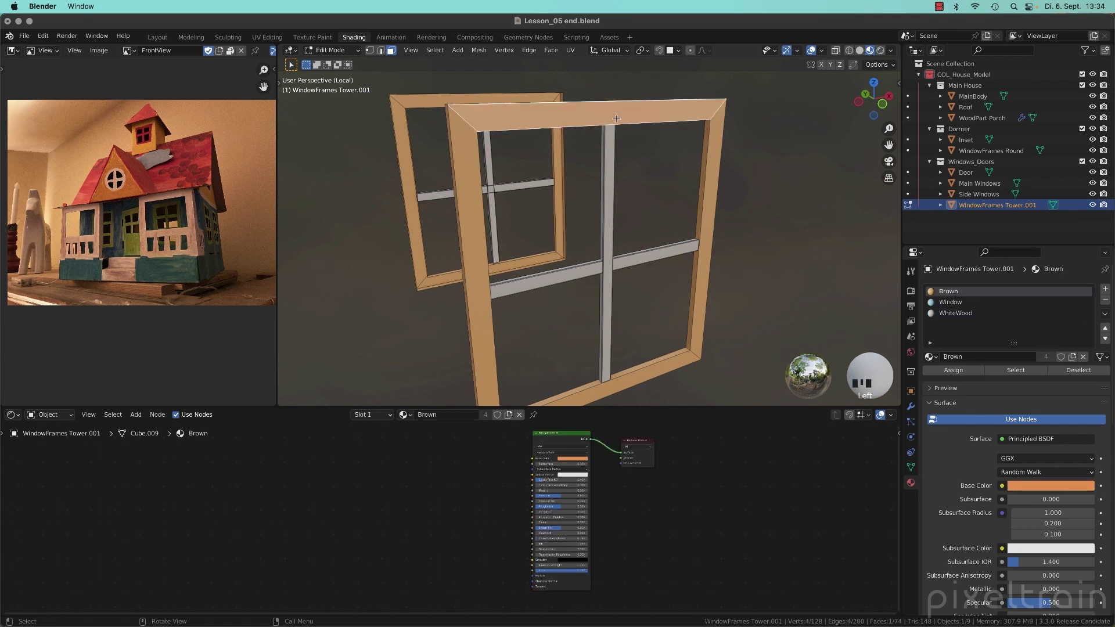
click(936, 315)
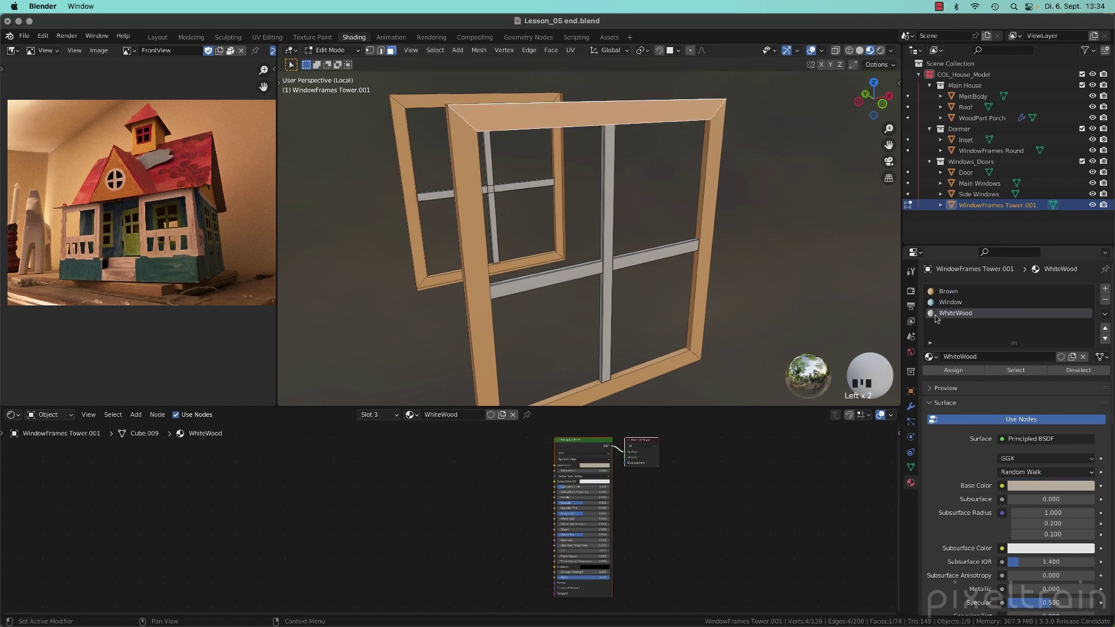
click(953, 370)
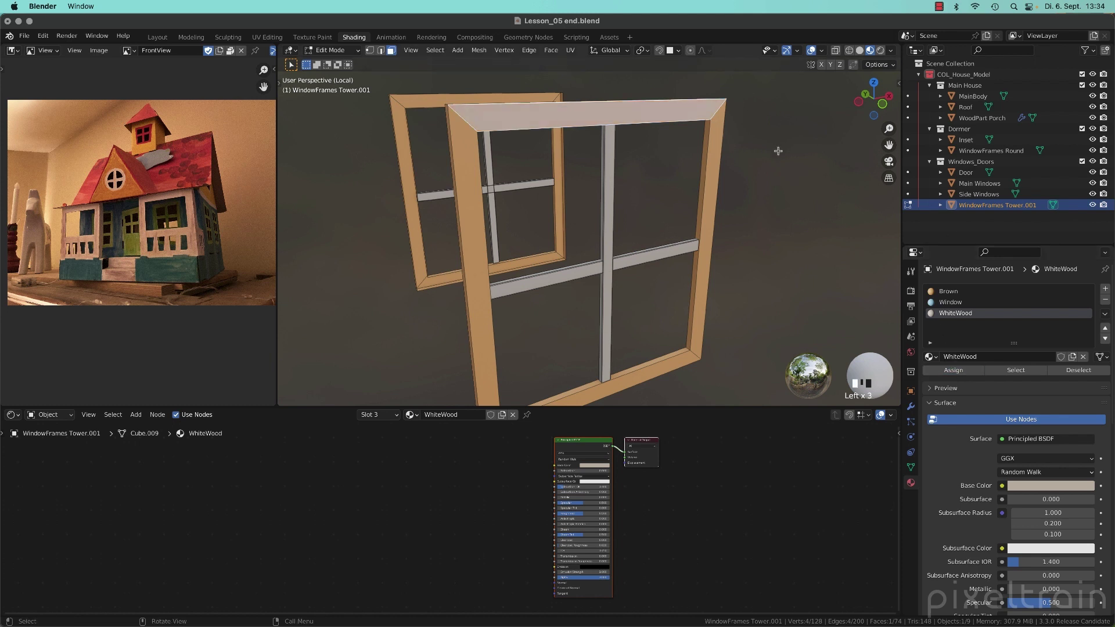
click(731, 152)
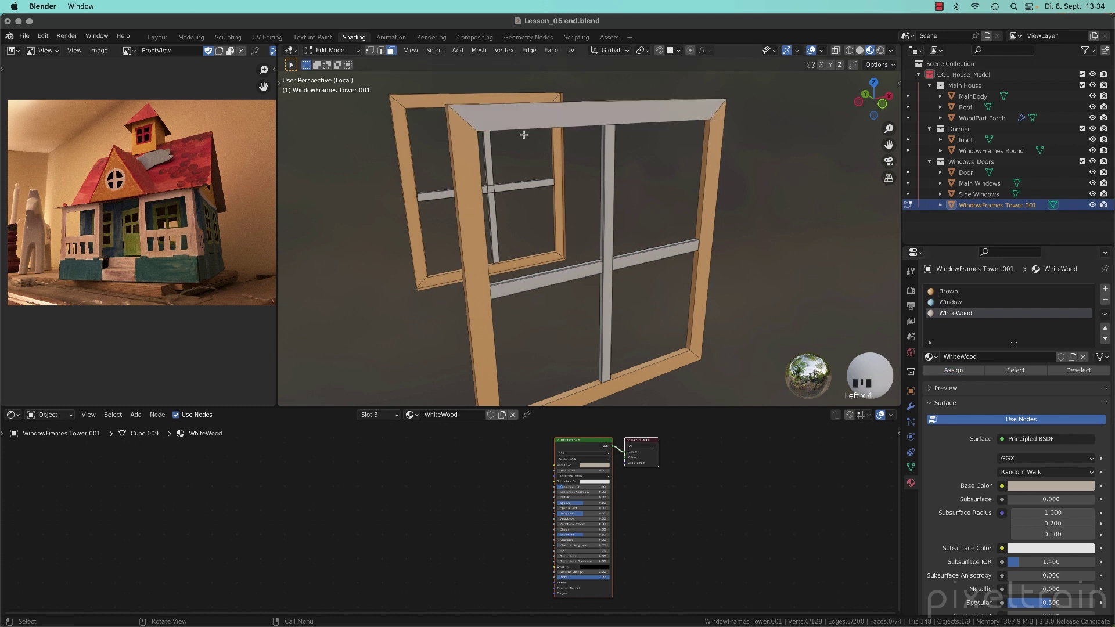
click(508, 118)
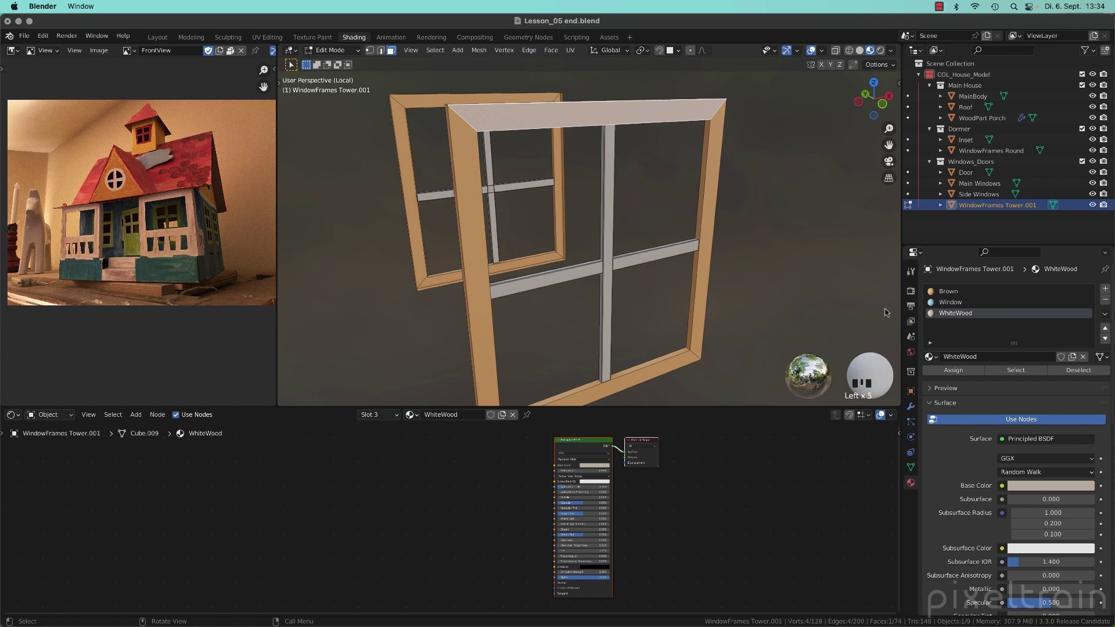
click(935, 292)
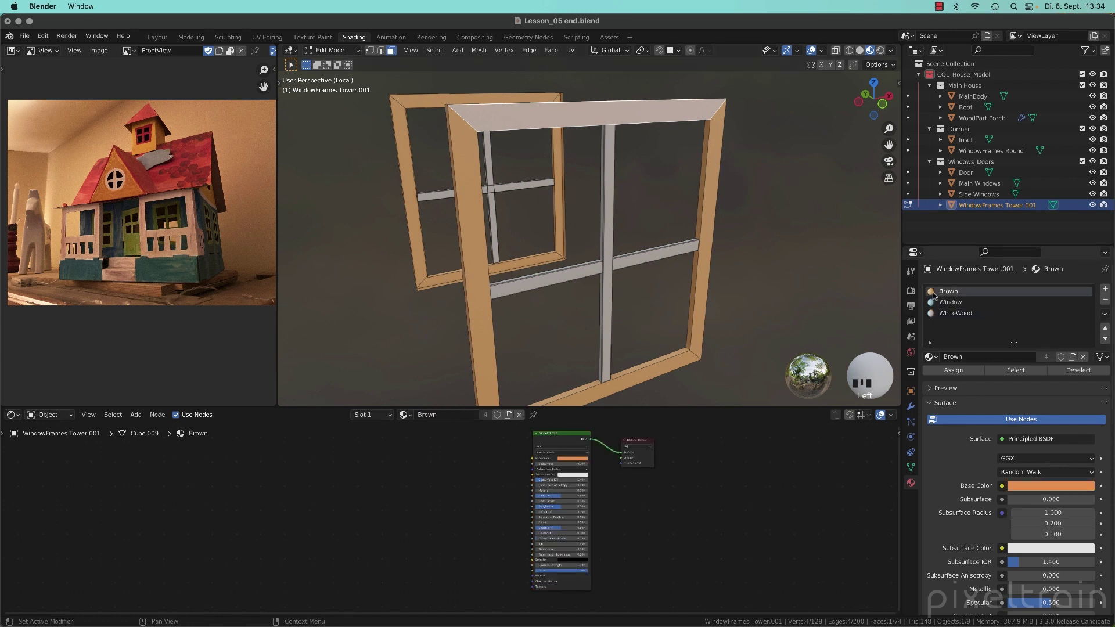
click(952, 371)
click(741, 109)
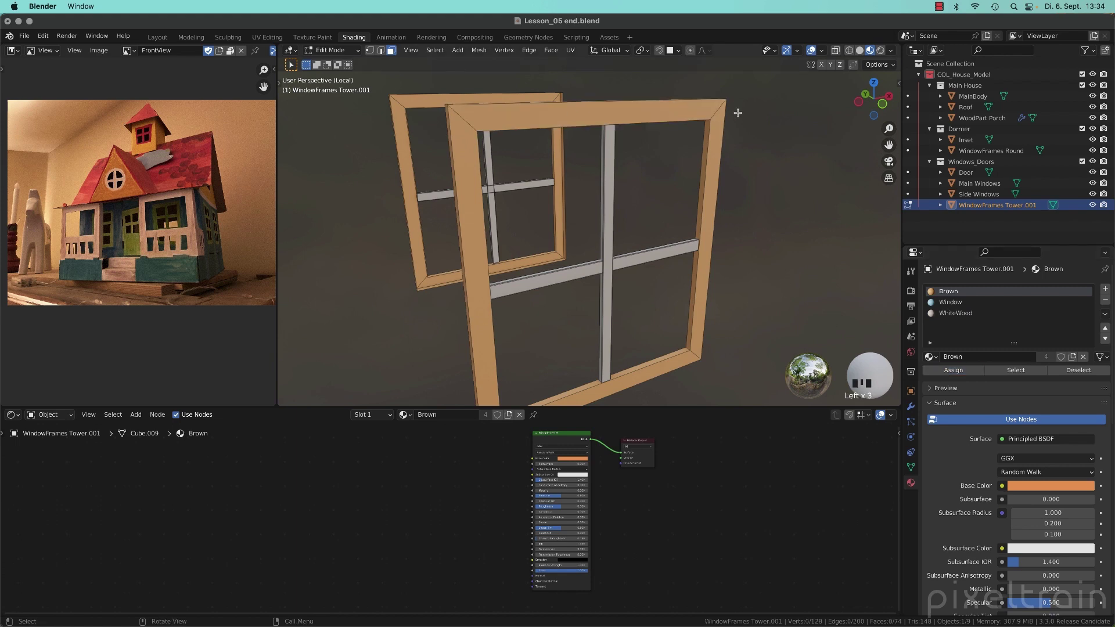
mouse_move(519, 277)
middle_down()
mouse_move(677, 266)
mouse_move(584, 256)
mouse_move(637, 266)
mouse_move(575, 270)
mouse_move(638, 256)
mouse_move(627, 248)
middle_up()
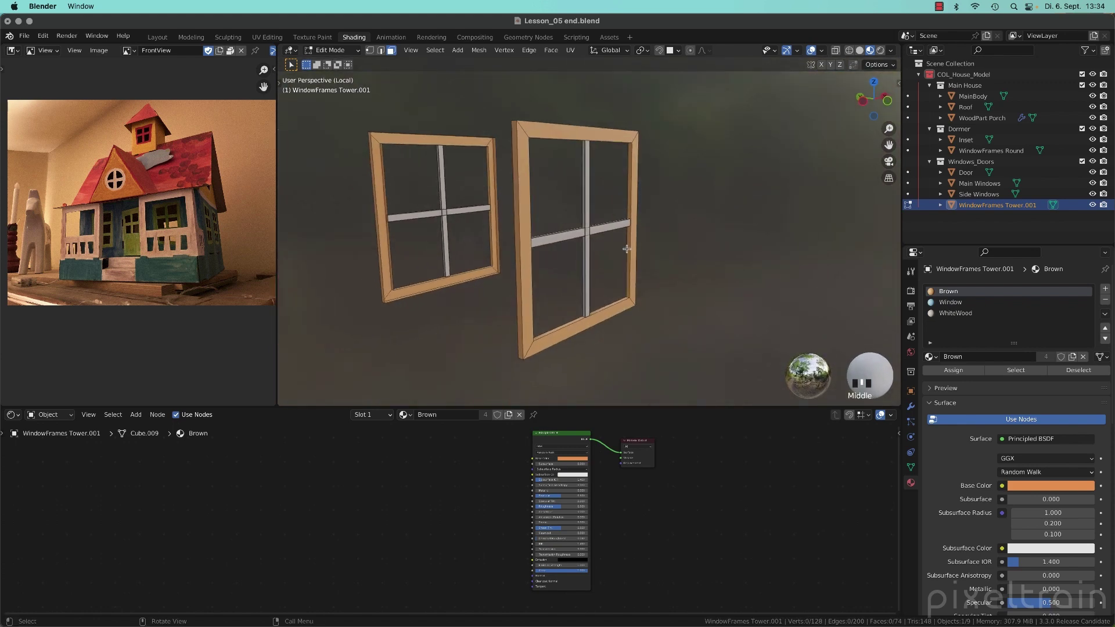
- Leave Edit Mode, exit Local View to show the whole house, and orbit to its front
middle_drag(724, 244, 560, 215)
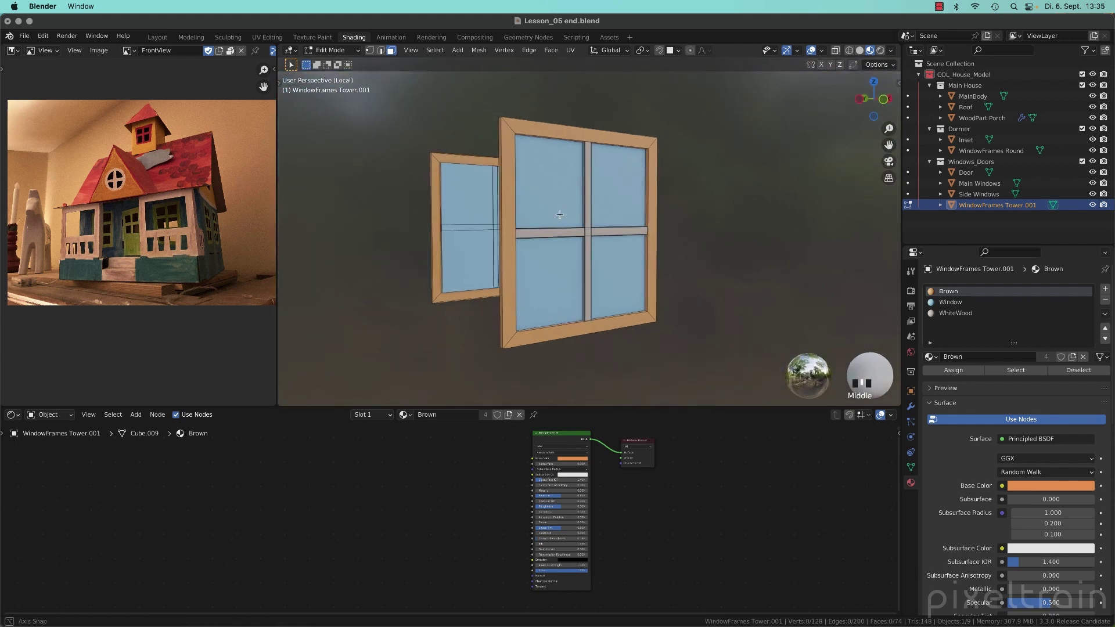
scroll(560, 215, down, 2)
key(Tab)
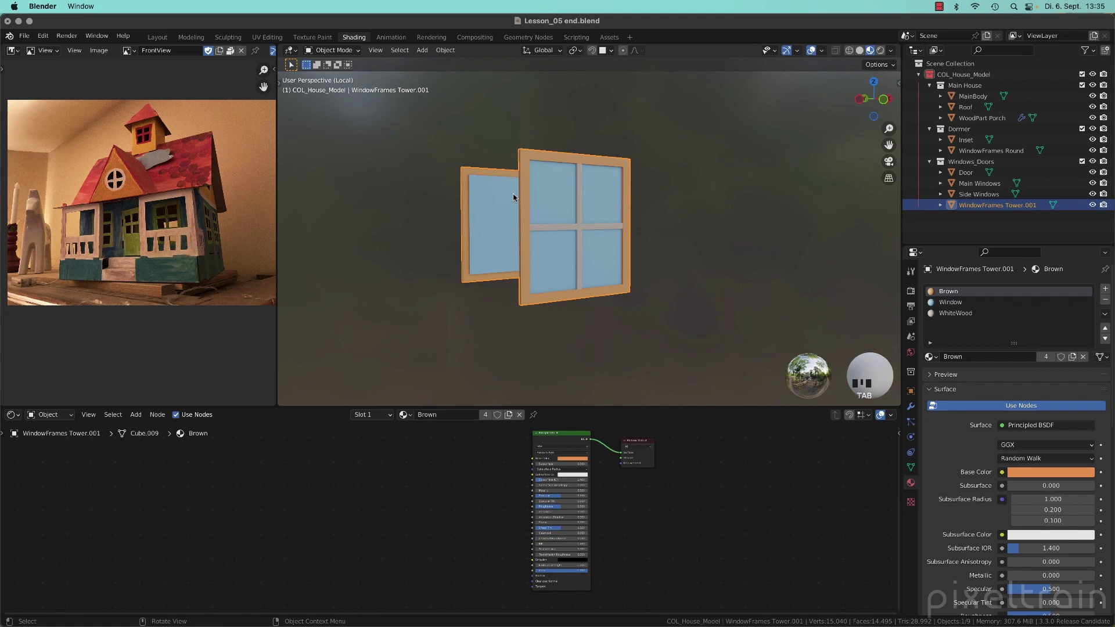
key(KP_Divide)
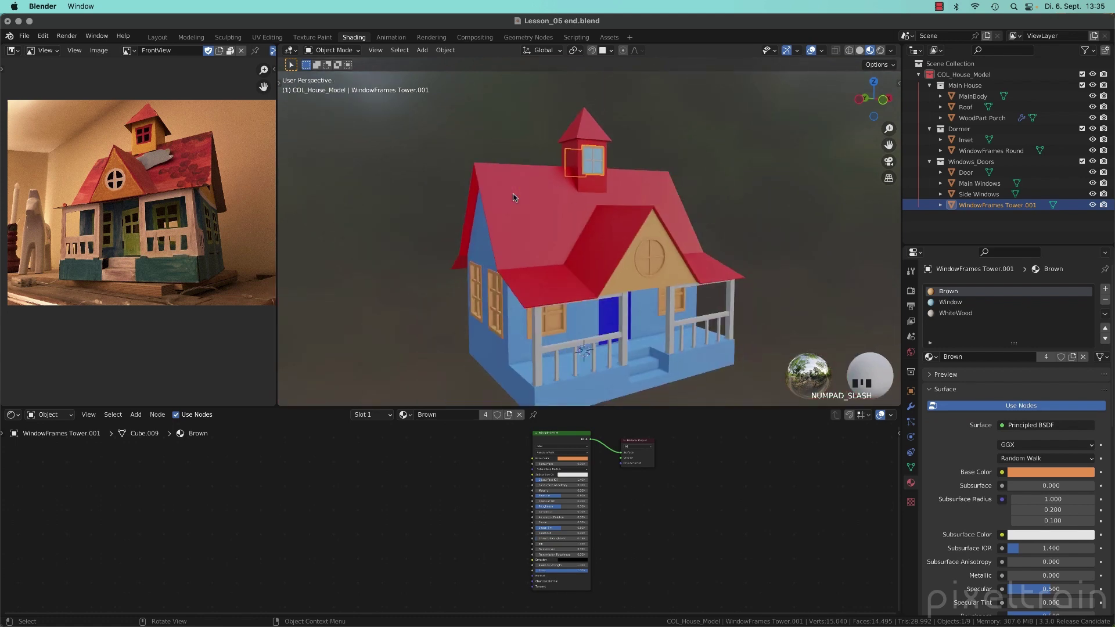
click(687, 194)
middle_drag(687, 193, 475, 246)
- Isolate the blue front door in local view and enter Edit Mode, zoomed in close
click(689, 281)
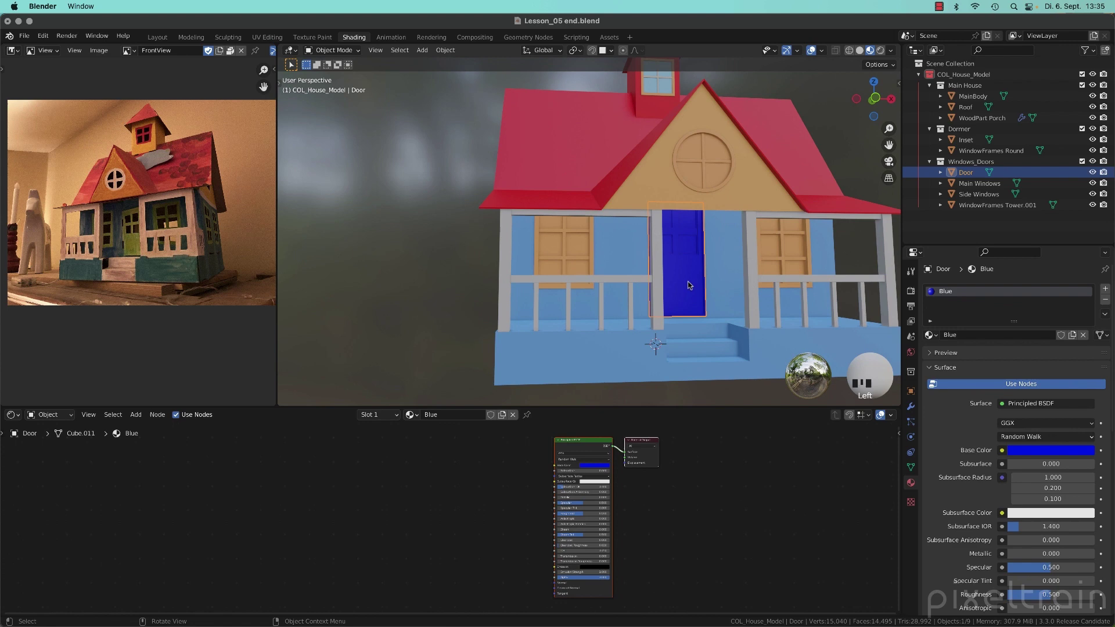
shift+middle_drag(689, 281, 601, 271)
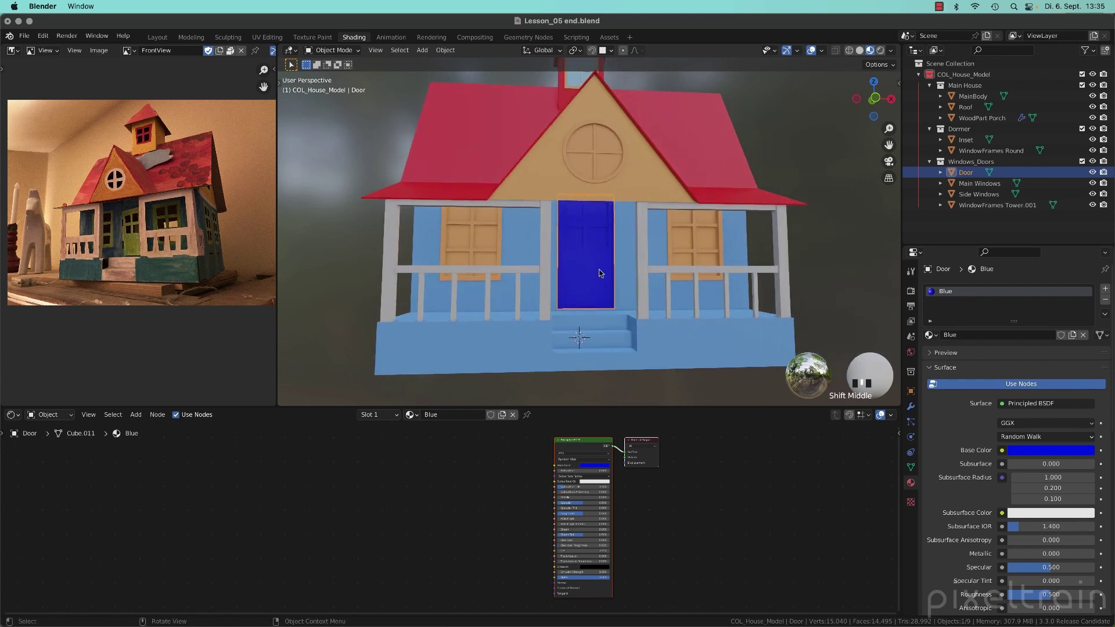
key(KP_Divide)
middle_drag(609, 224, 660, 253)
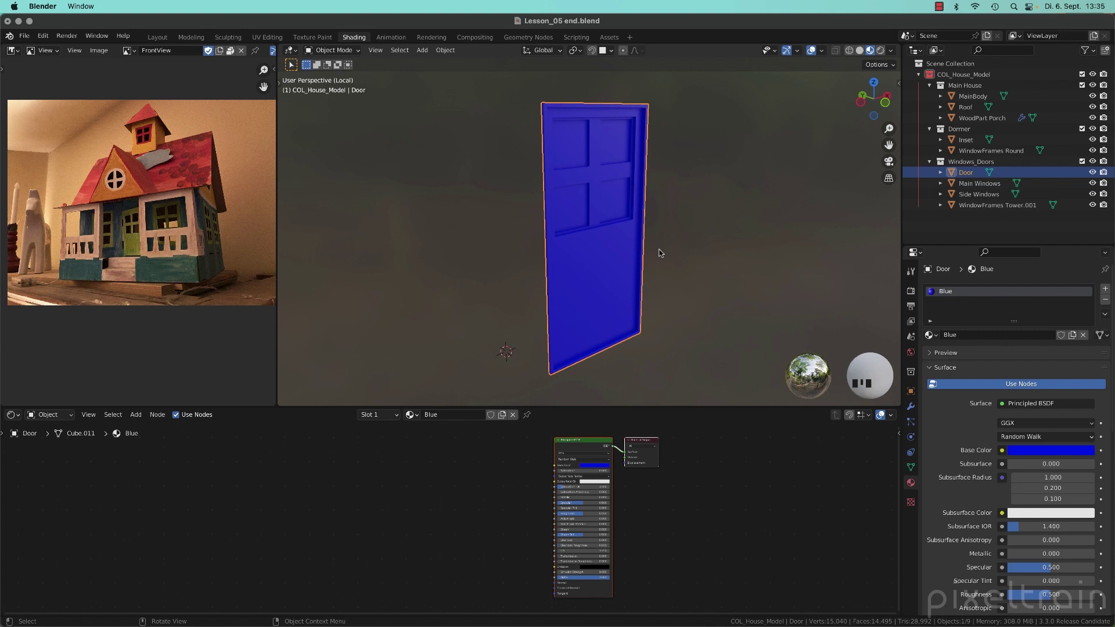
key(Tab)
scroll(684, 229, up, 3)
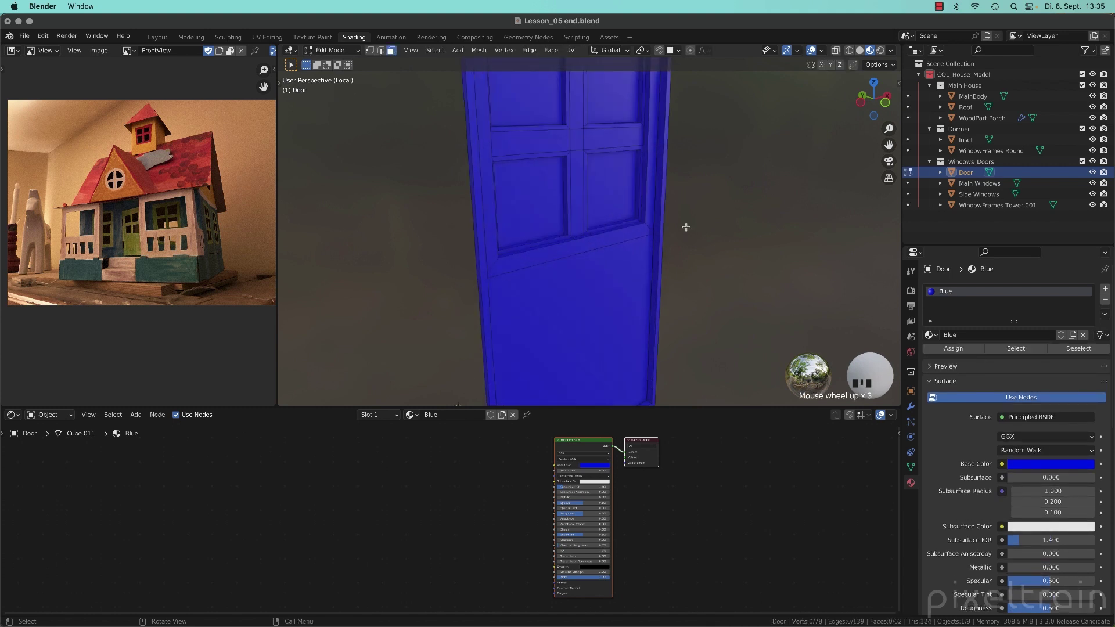
click(714, 239)
middle_drag(662, 240, 669, 231)
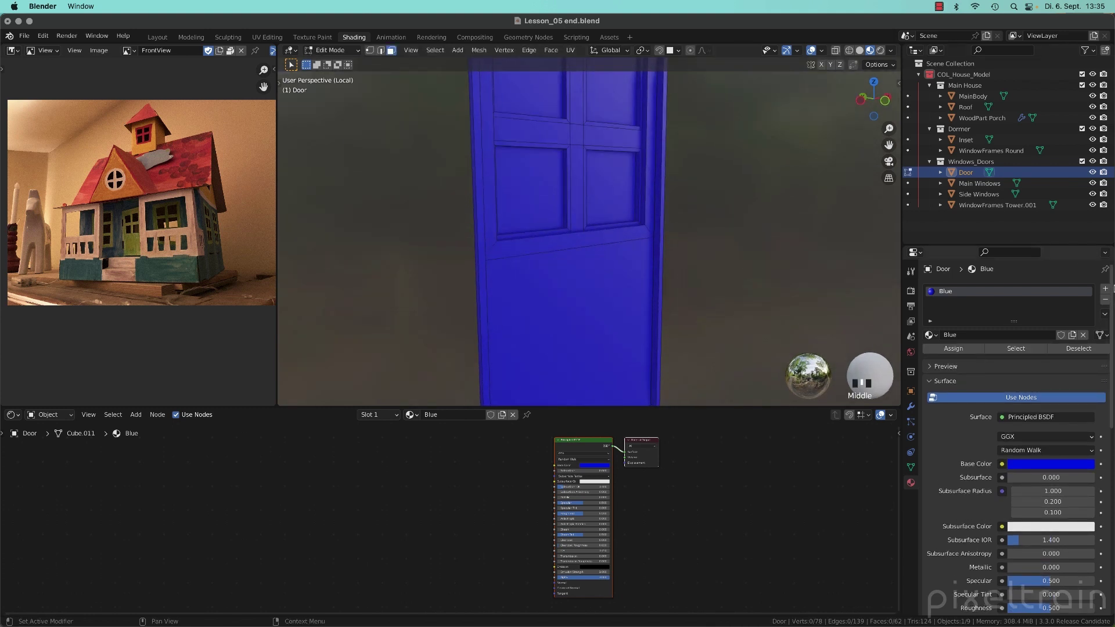
- Add a second material slot, assign the door's four glass panes to it, and load the Window material
click(1106, 289)
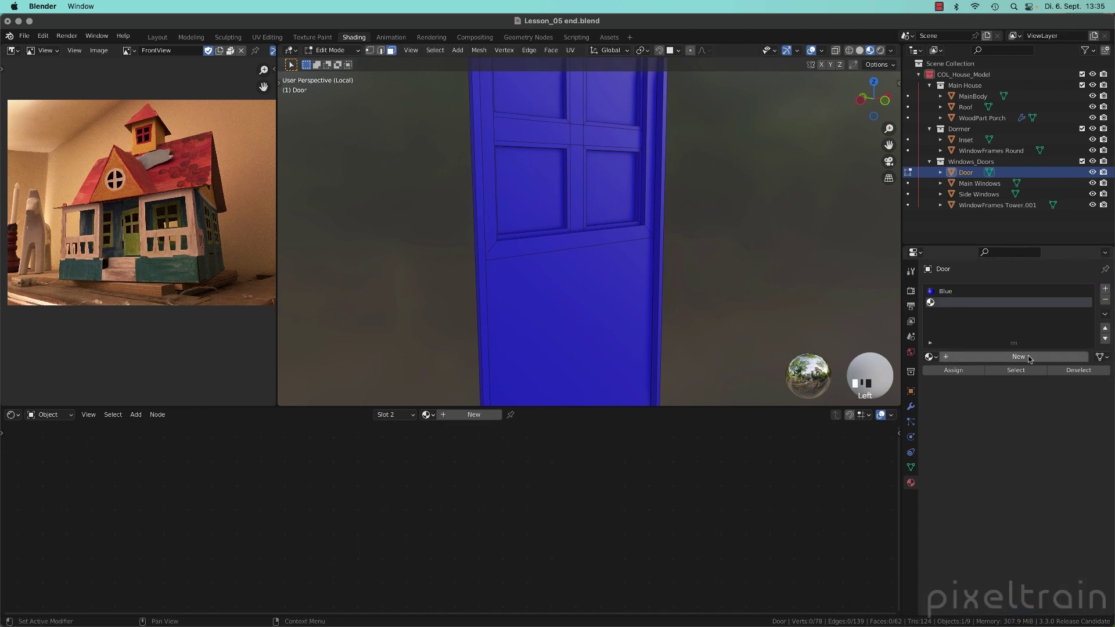
shift+middle_drag(729, 221, 716, 273)
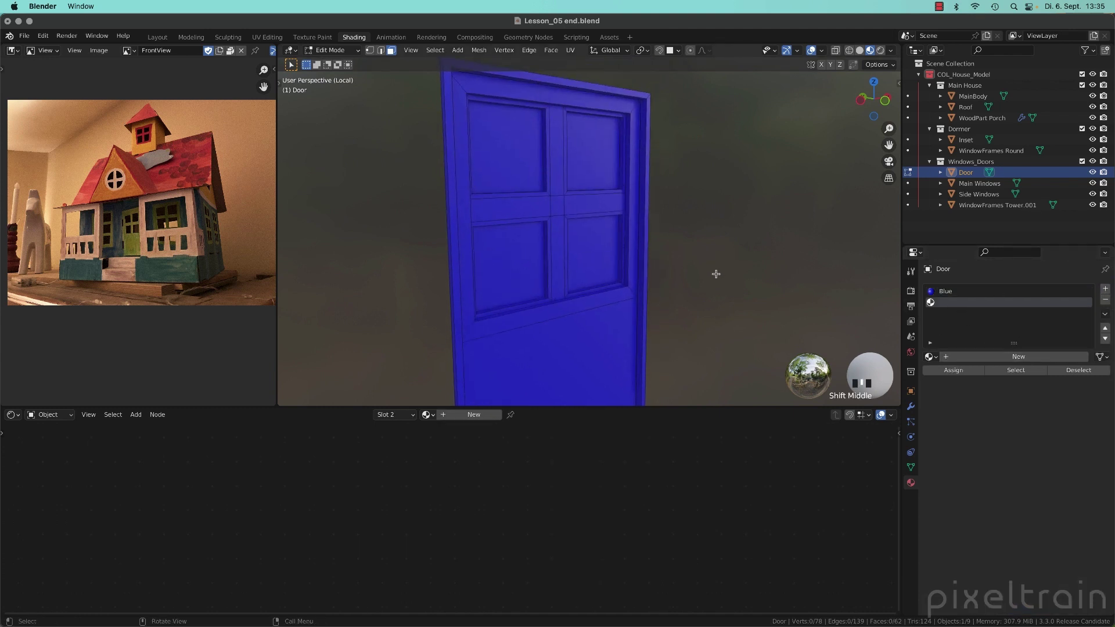
click(508, 280)
shift+click(610, 259)
shift+click(593, 169)
shift+click(502, 165)
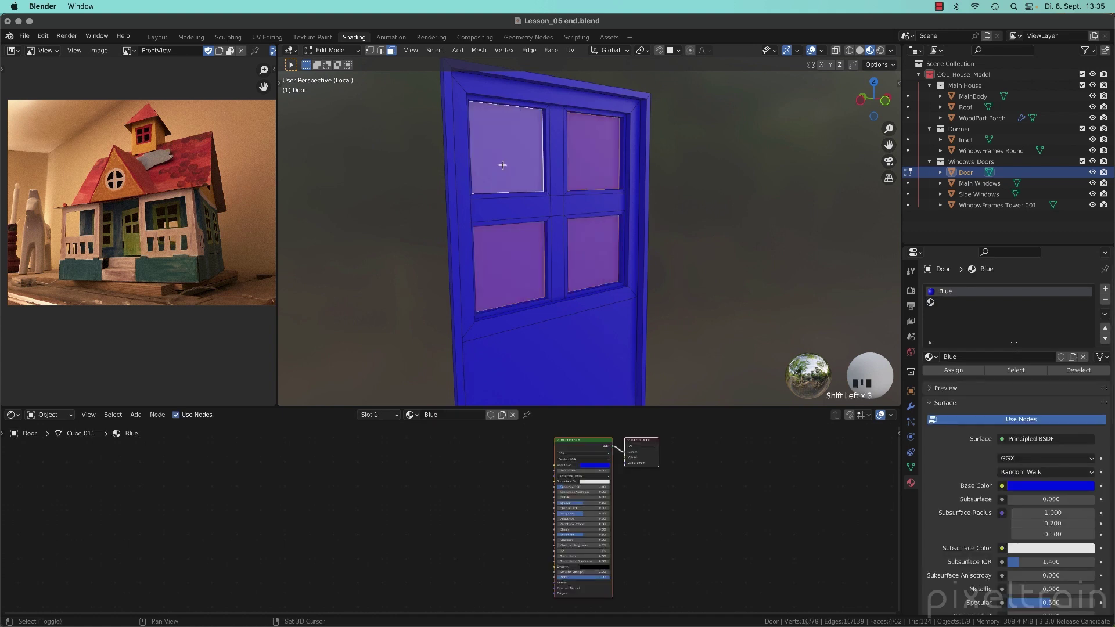
click(941, 303)
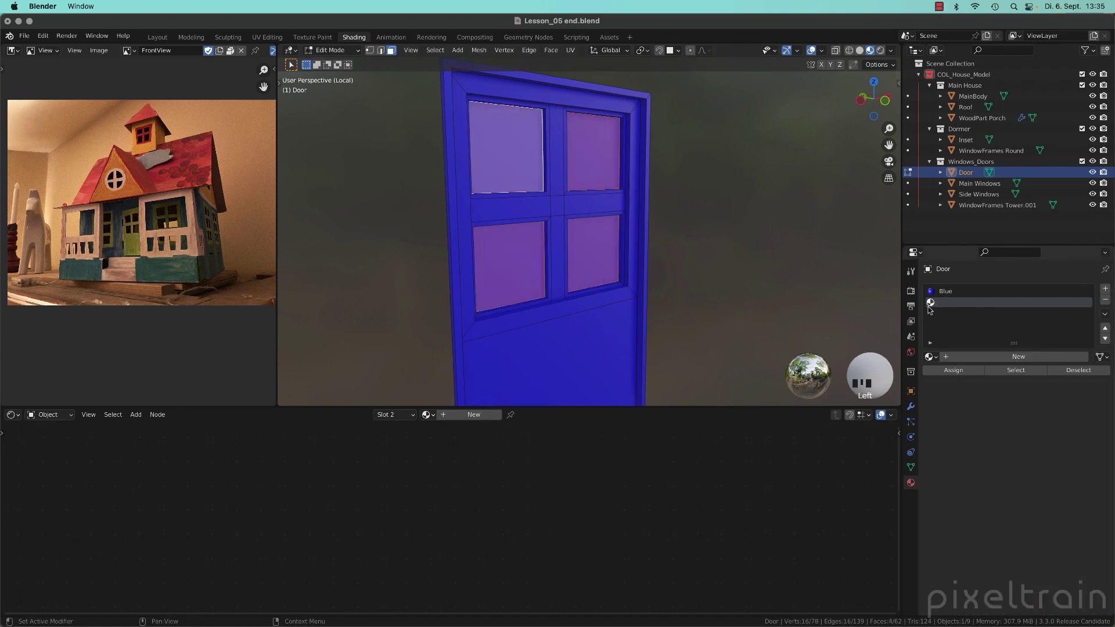
click(953, 370)
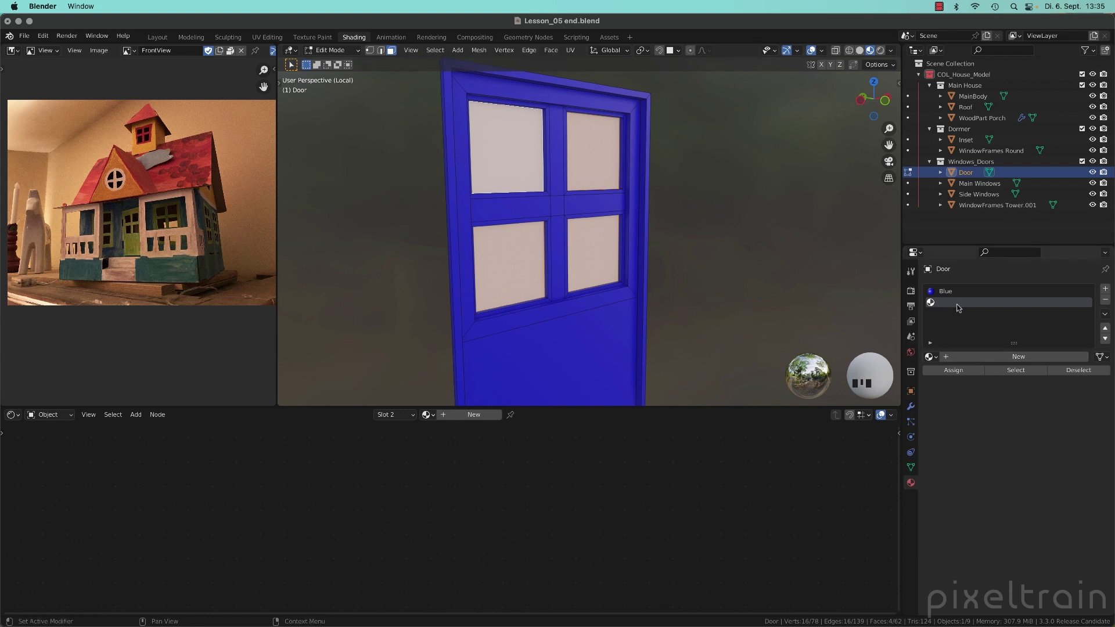
click(932, 357)
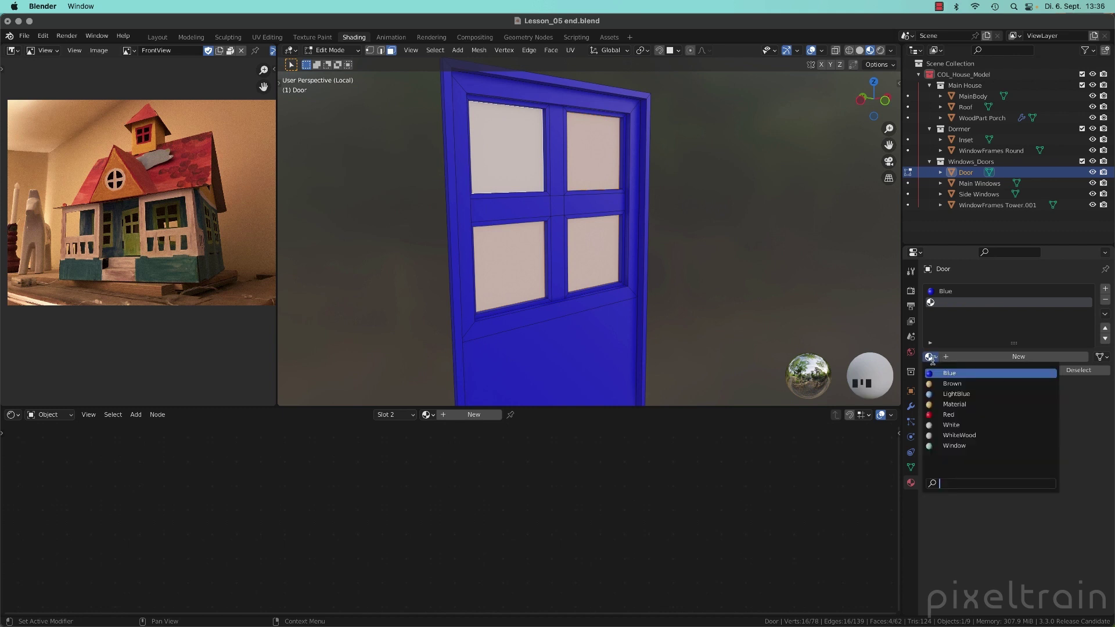
click(954, 445)
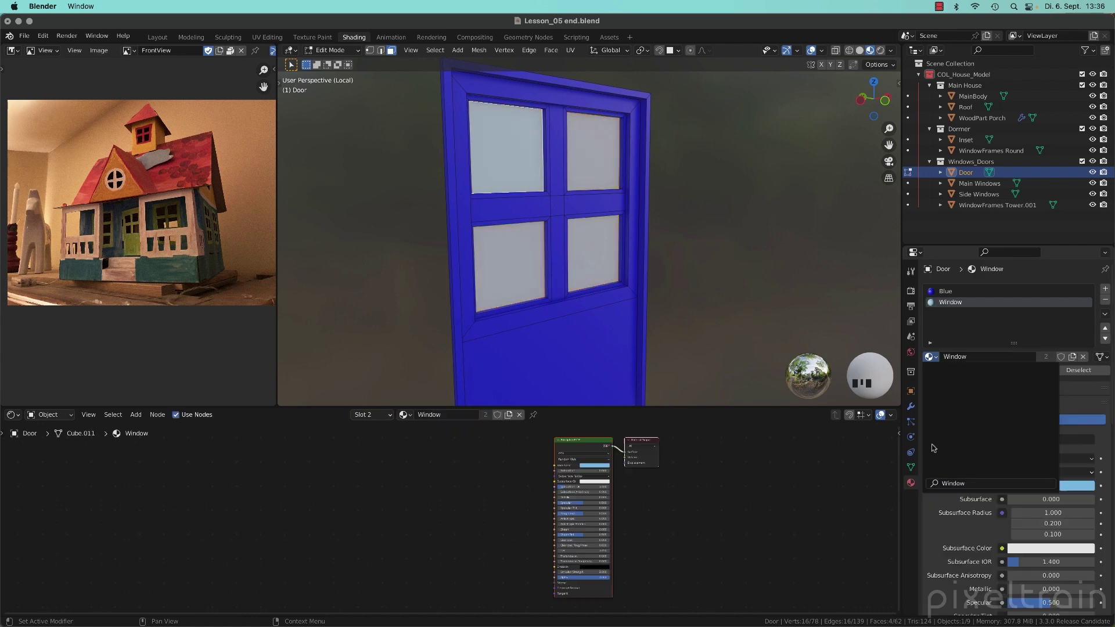
click(779, 298)
- Select the linked door body faces and hide them
middle_drag(779, 299, 664, 214)
scroll(512, 222, up, 3)
middle_drag(512, 221, 630, 177)
click(628, 179)
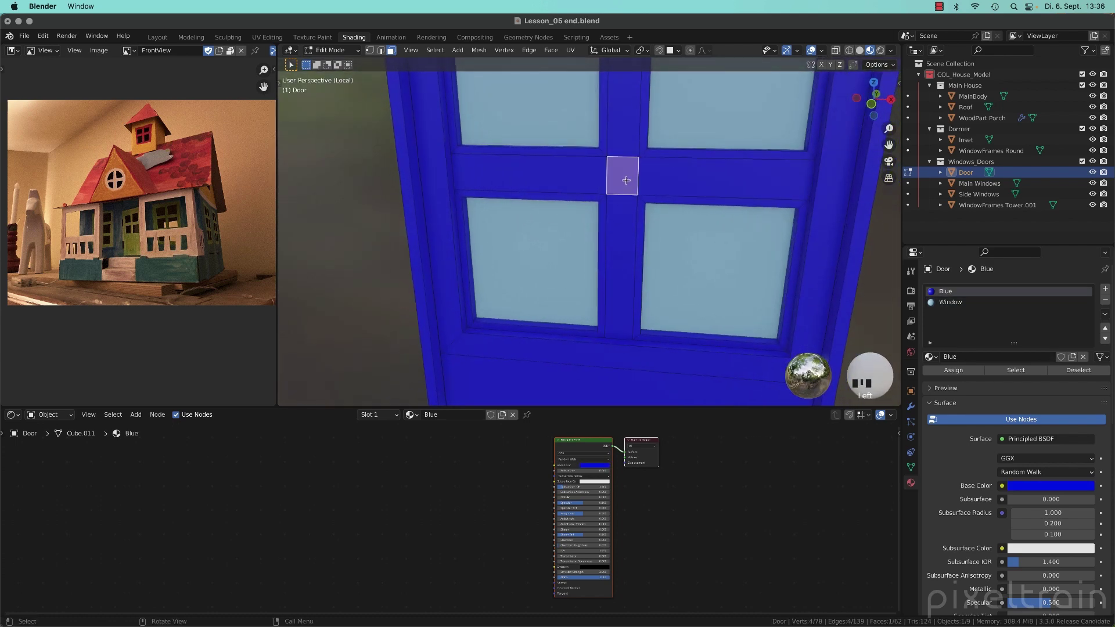
key(l)
scroll(626, 181, down, 3)
middle_drag(626, 181, 778, 155)
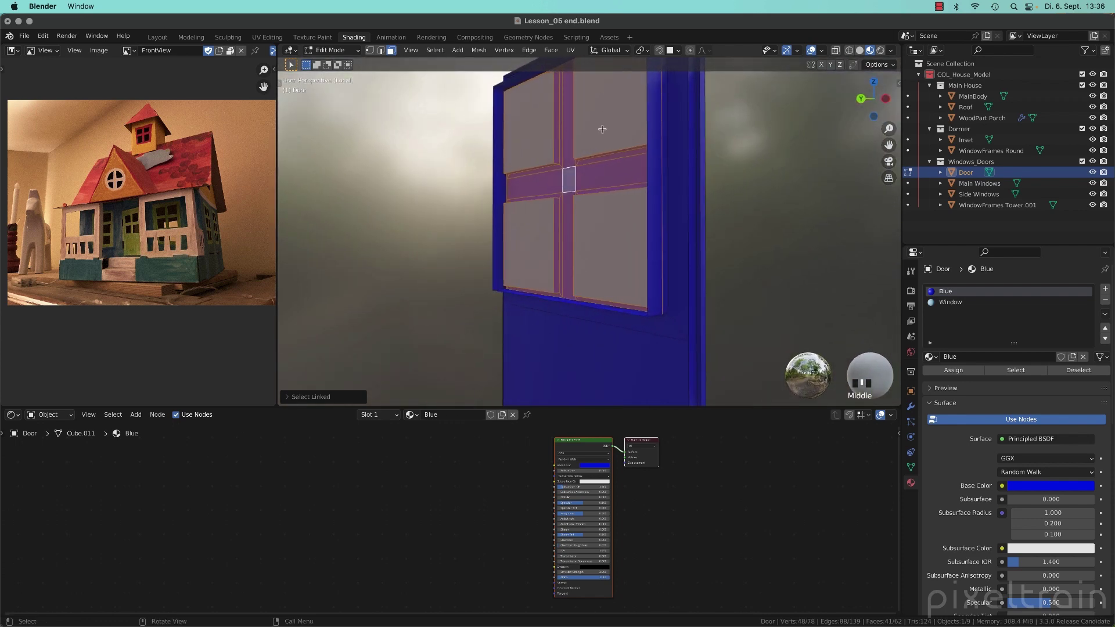
shift+middle_drag(606, 112, 599, 181)
middle_drag(682, 200, 666, 190)
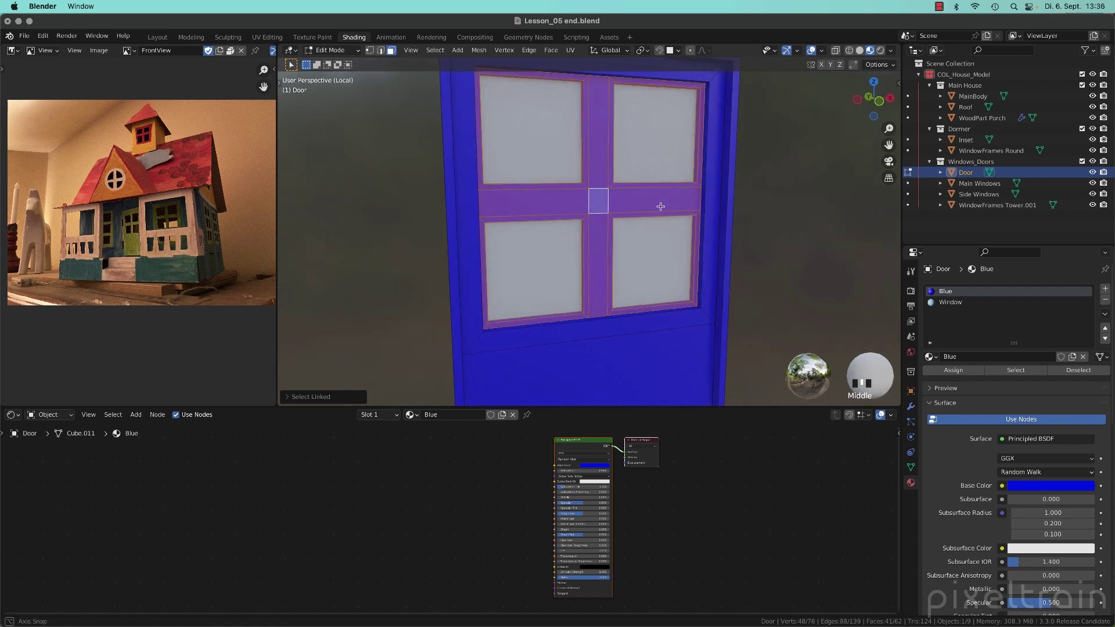
key(h)
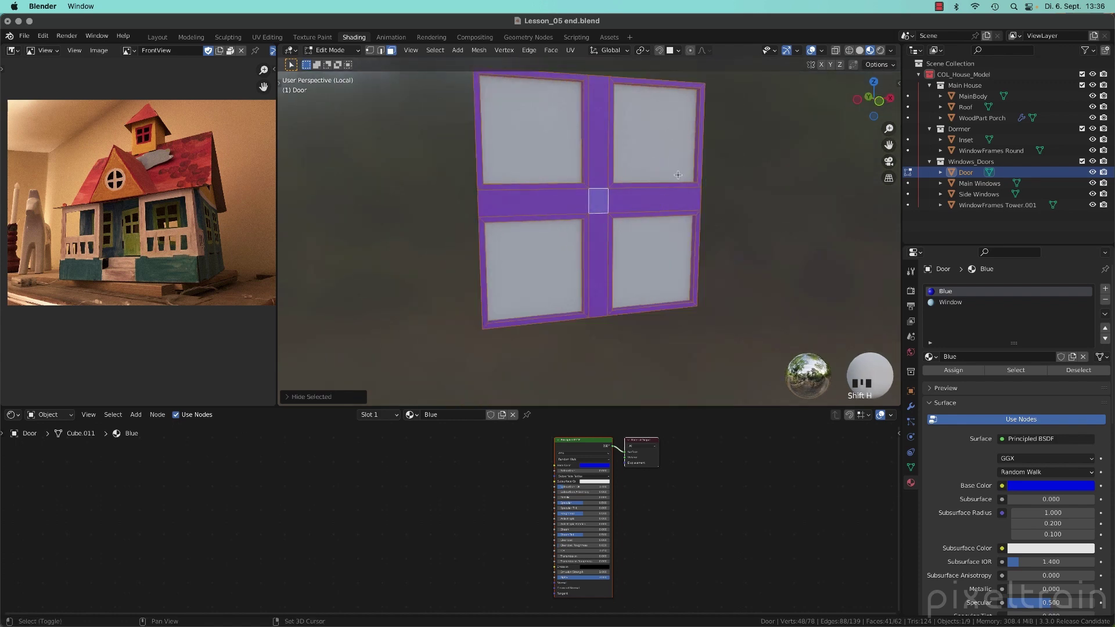
middle_drag(656, 178, 691, 169)
click(772, 199)
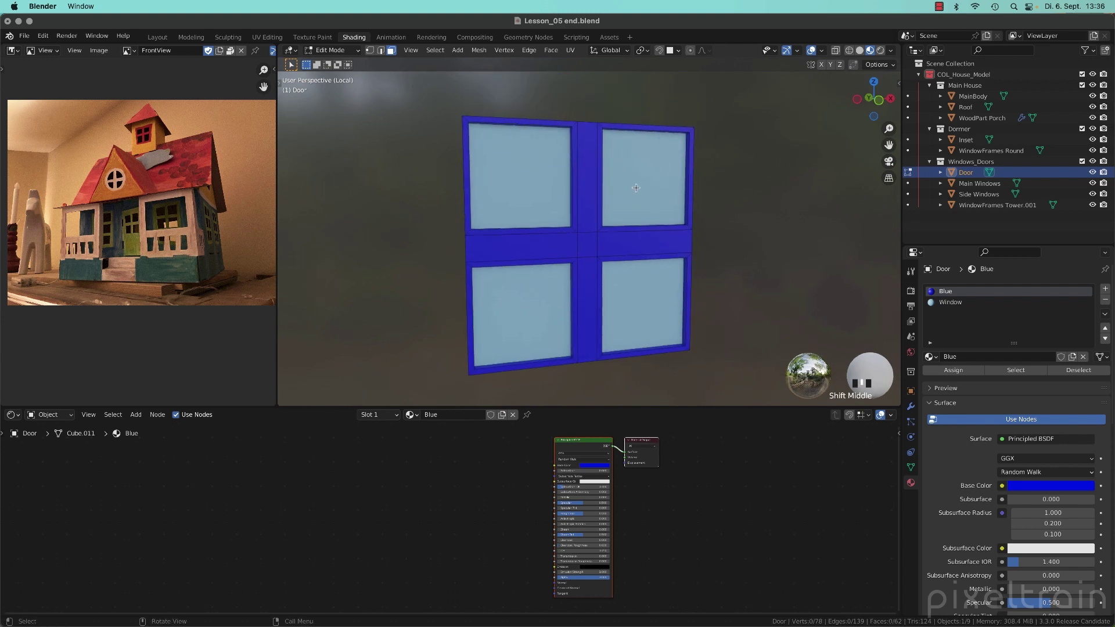
- Select all faces using the Window material slot and hide the glass panes
click(947, 304)
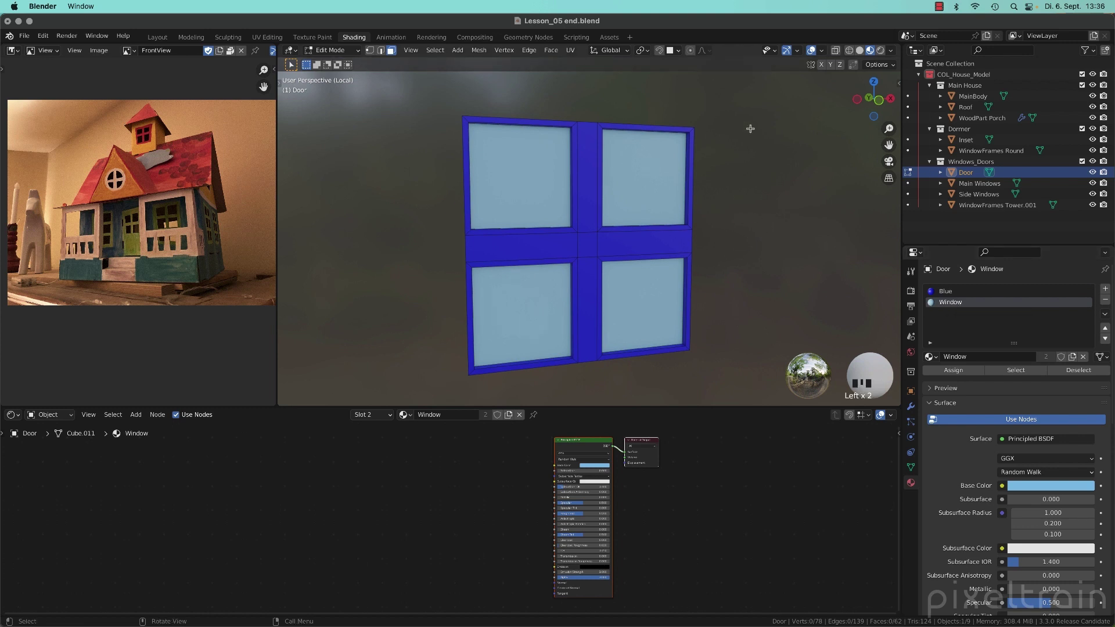
click(933, 309)
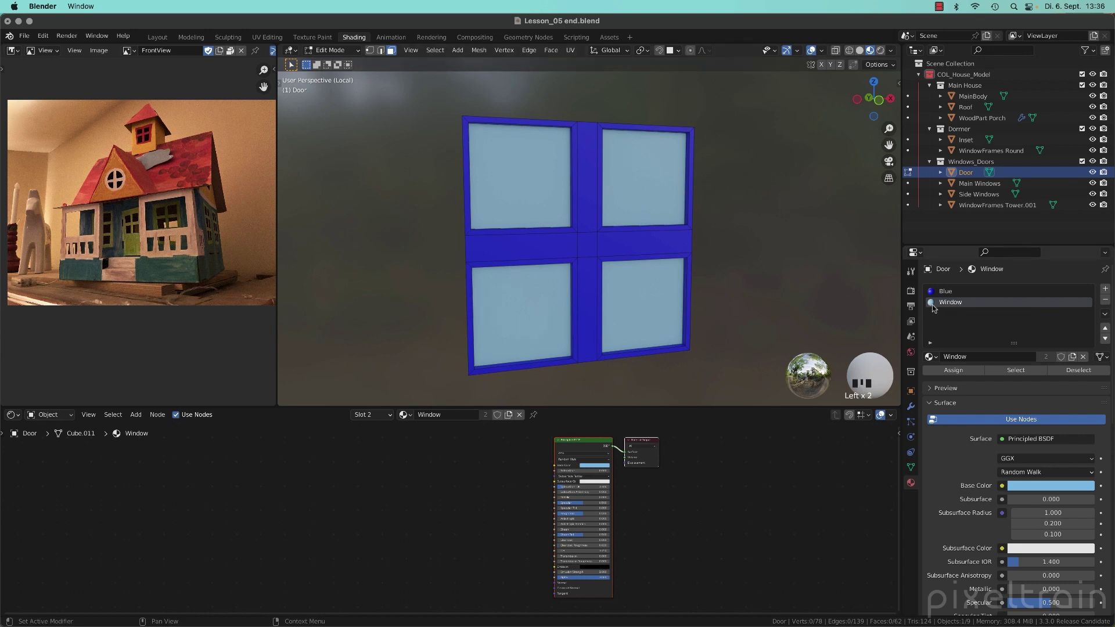
click(1016, 370)
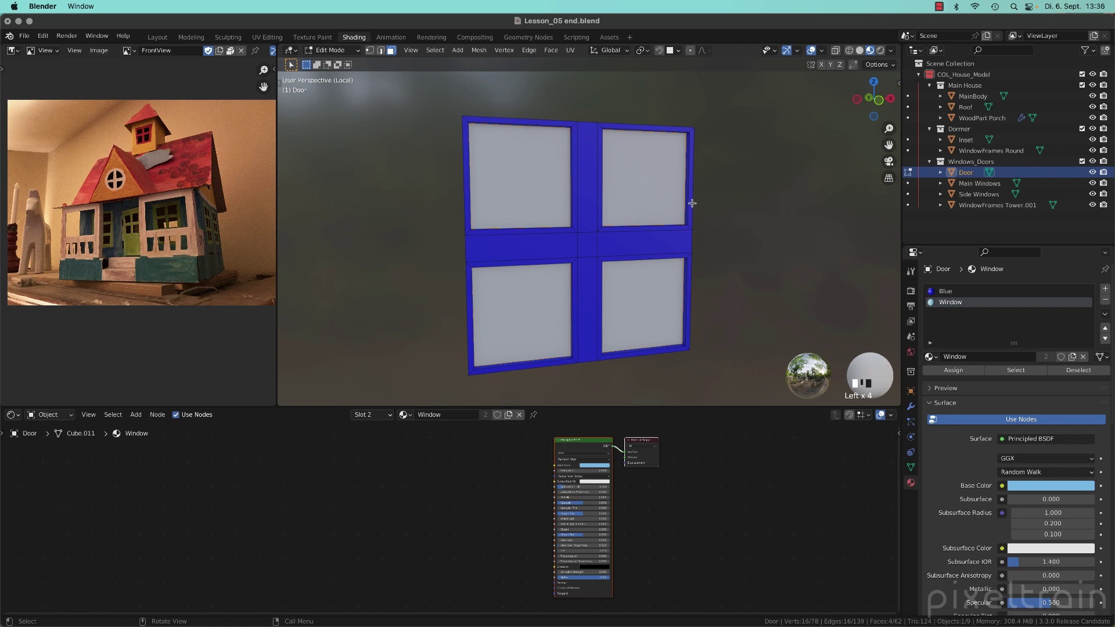
key(h)
click(750, 200)
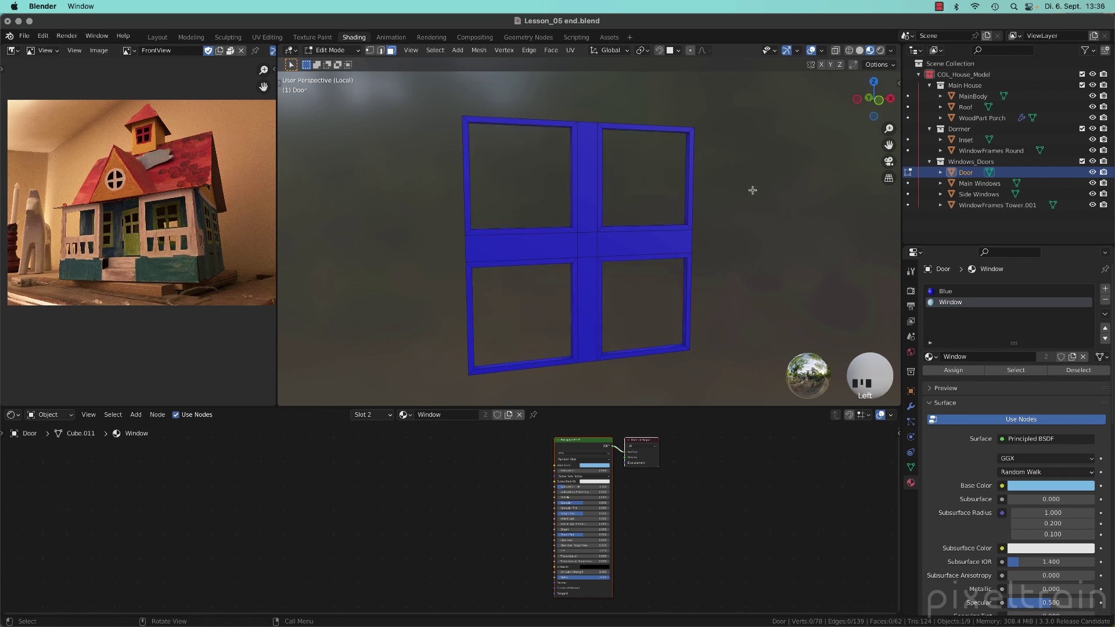
middle_drag(704, 249, 694, 228)
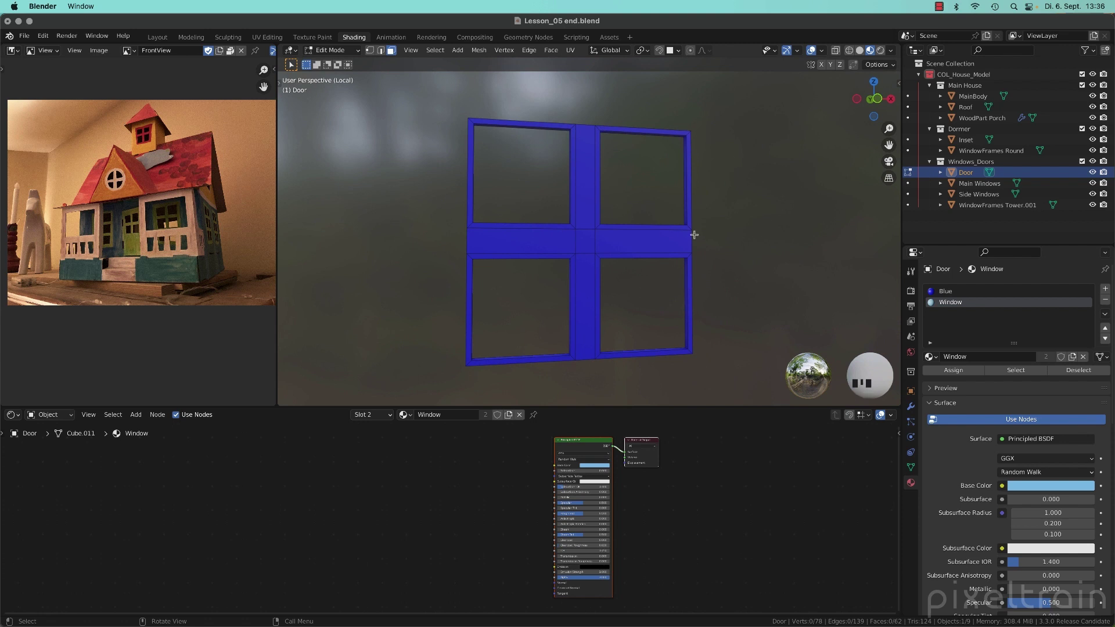
- Assign the remaining frame and crossbar faces to a new third slot with the WhiteWood material
key(a)
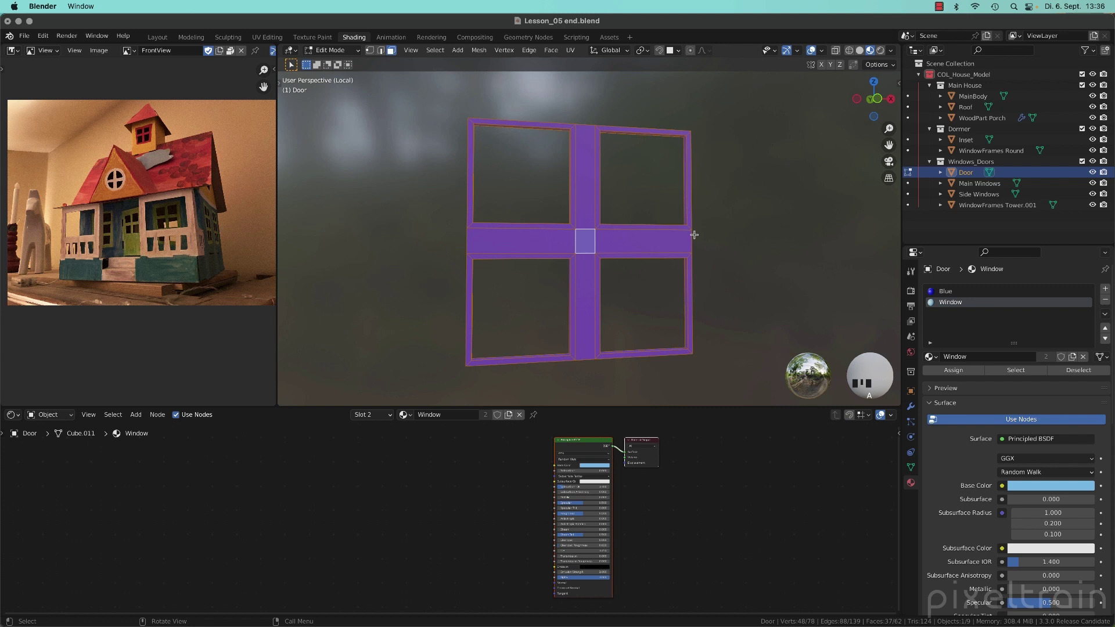
click(1106, 289)
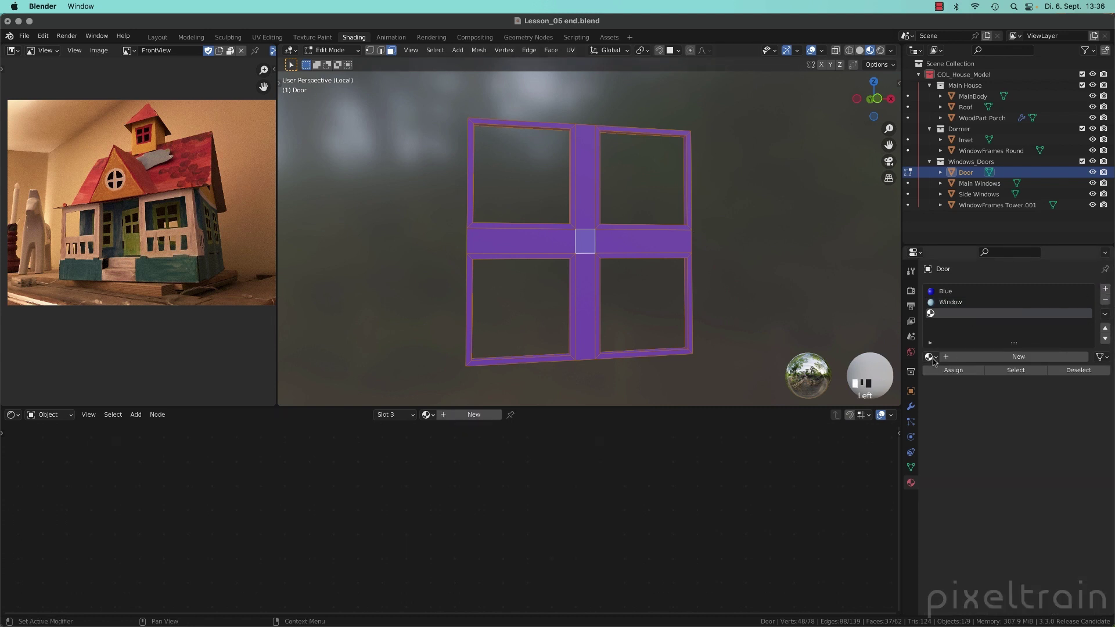
click(950, 374)
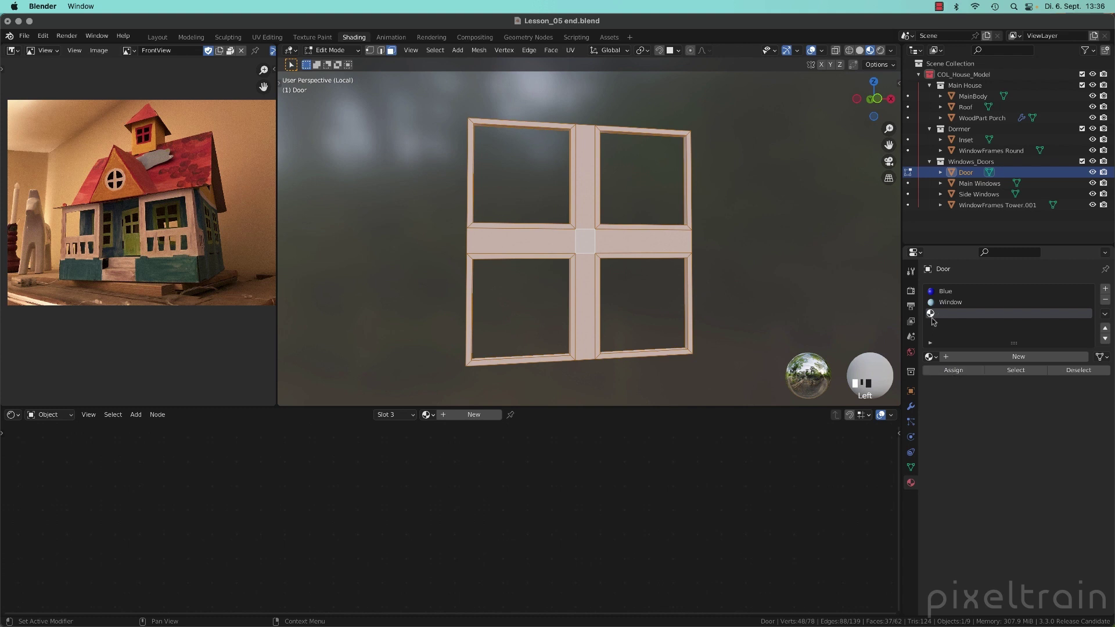
click(930, 356)
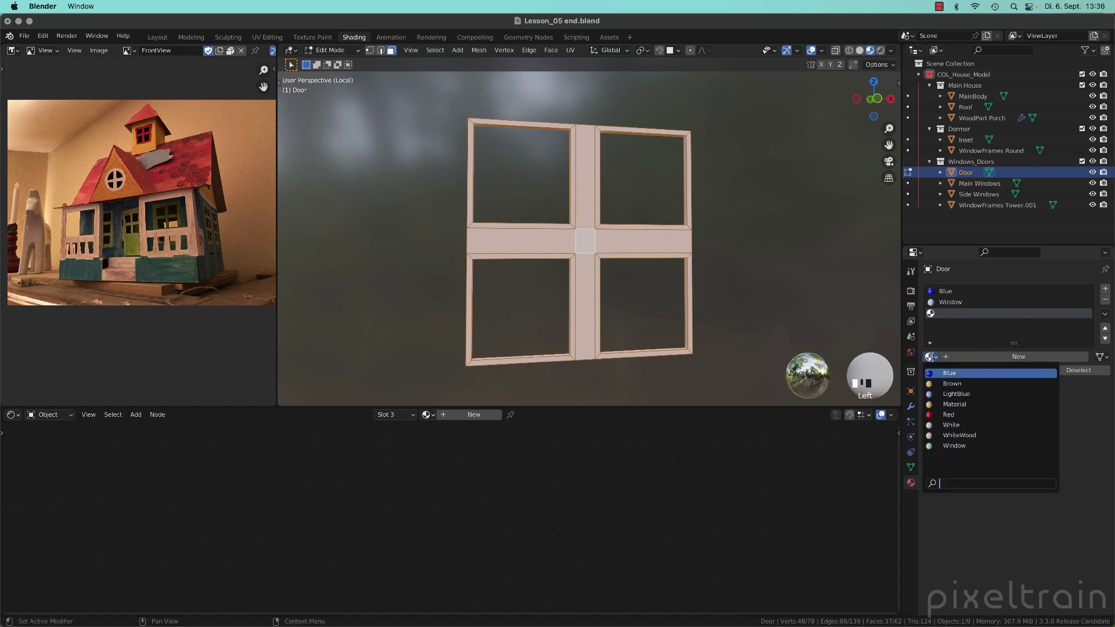
click(953, 435)
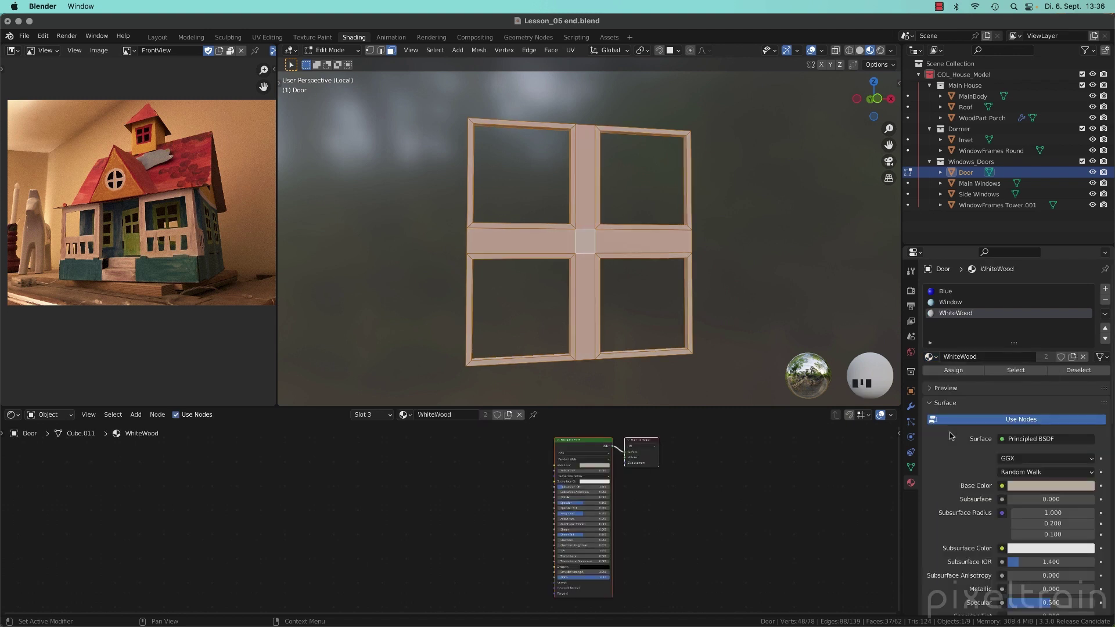
- Reveal all hidden door geometry with Alt+H and deselect the mesh
key(h)
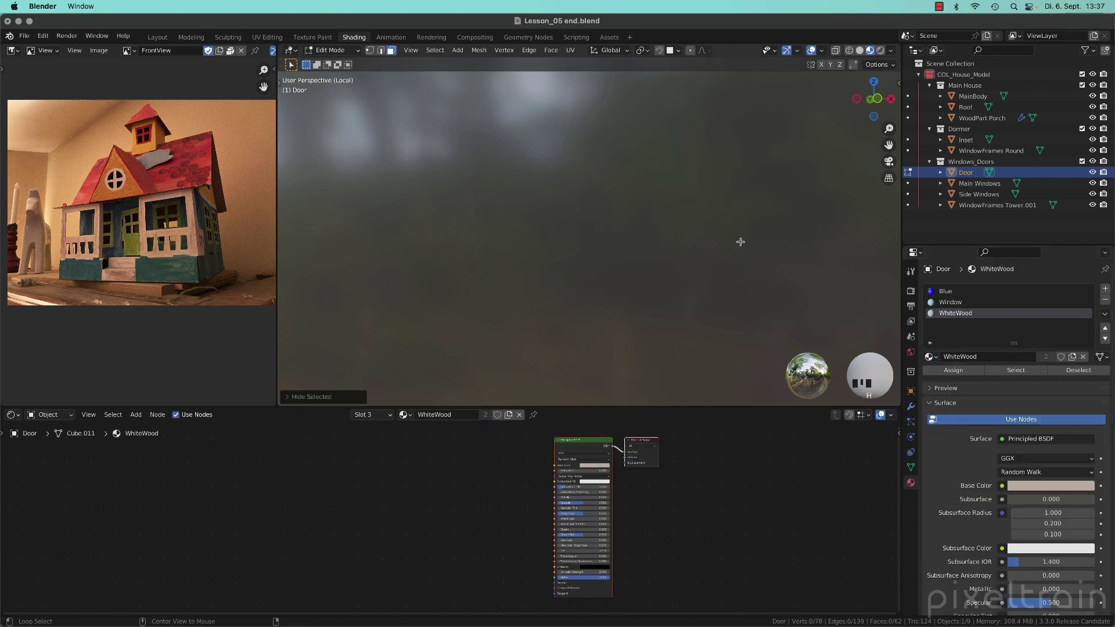
key(alt+h)
click(817, 234)
middle_drag(816, 234, 719, 274)
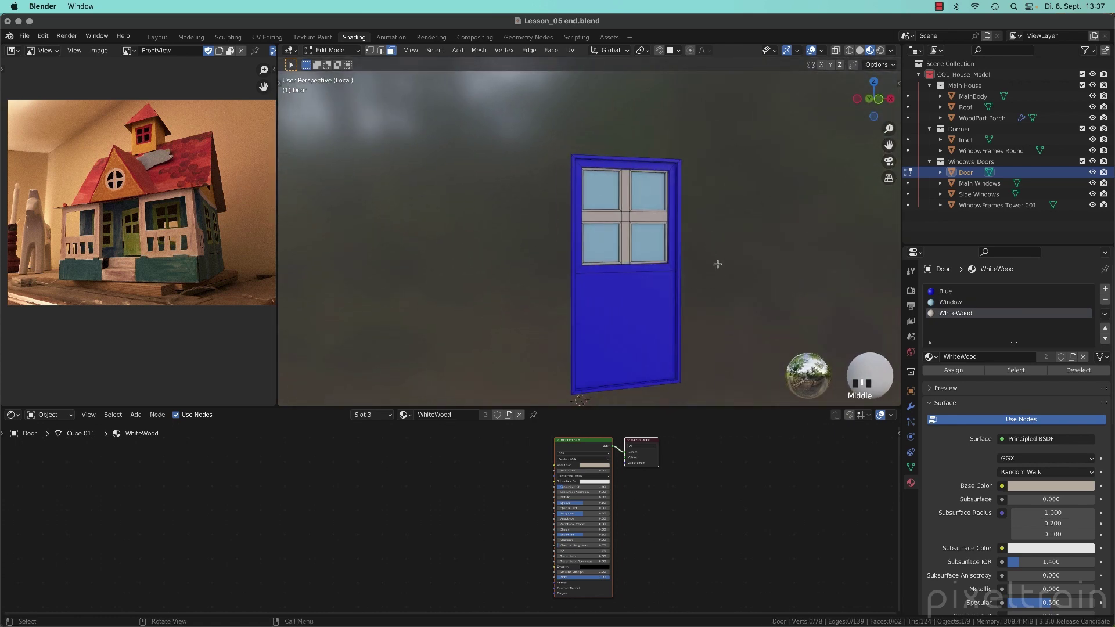
- Return to Object Mode, exit local view to show the whole house, and deselect the door
key(Tab)
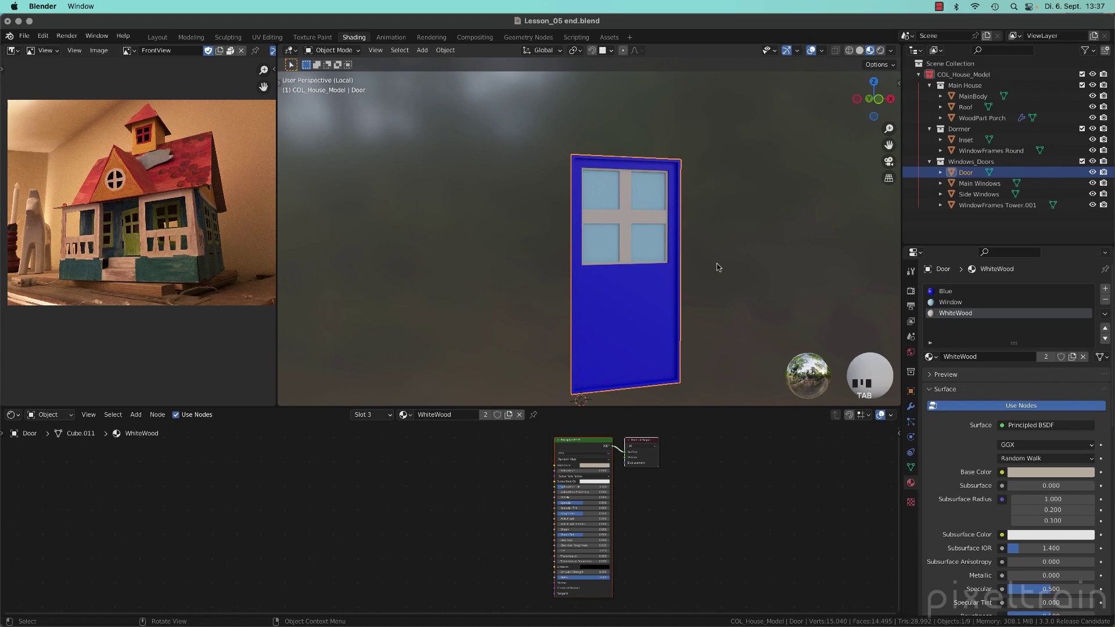
key(KP_Divide)
click(864, 241)
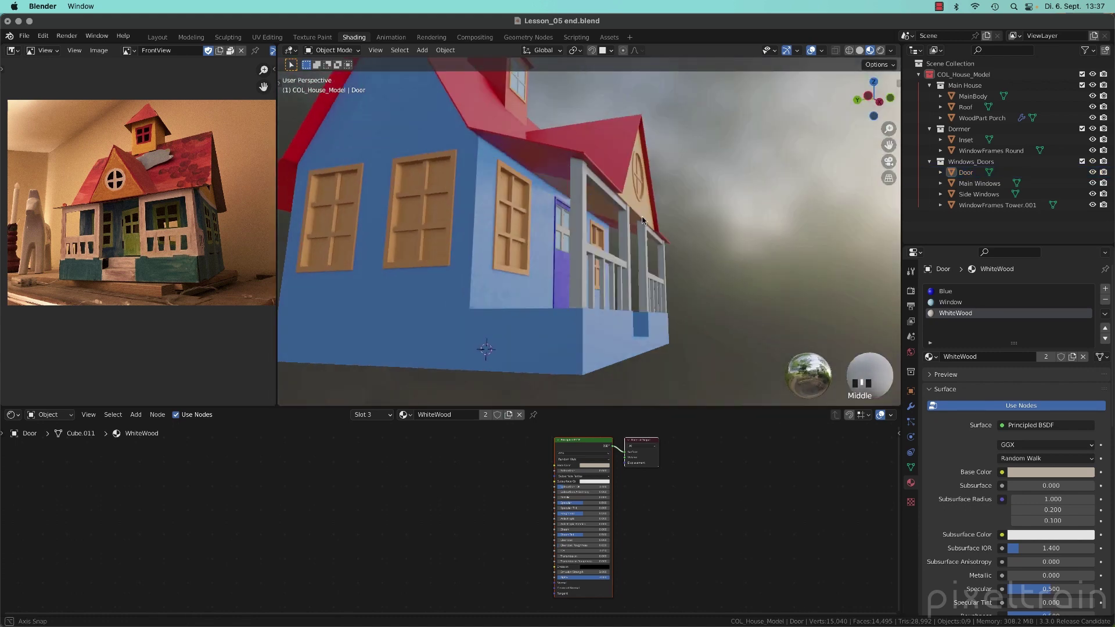